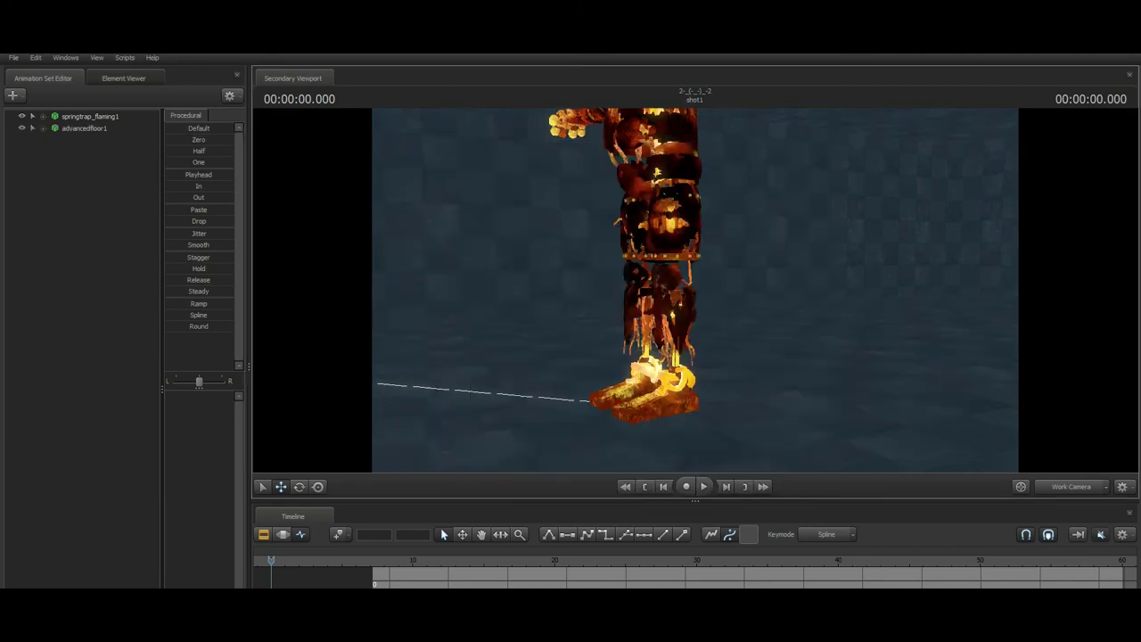
Duplicate the checkered floor model and move the copies beside the original to extend the ground.
{"action": "left_click", "coordinate": [85, 187]}
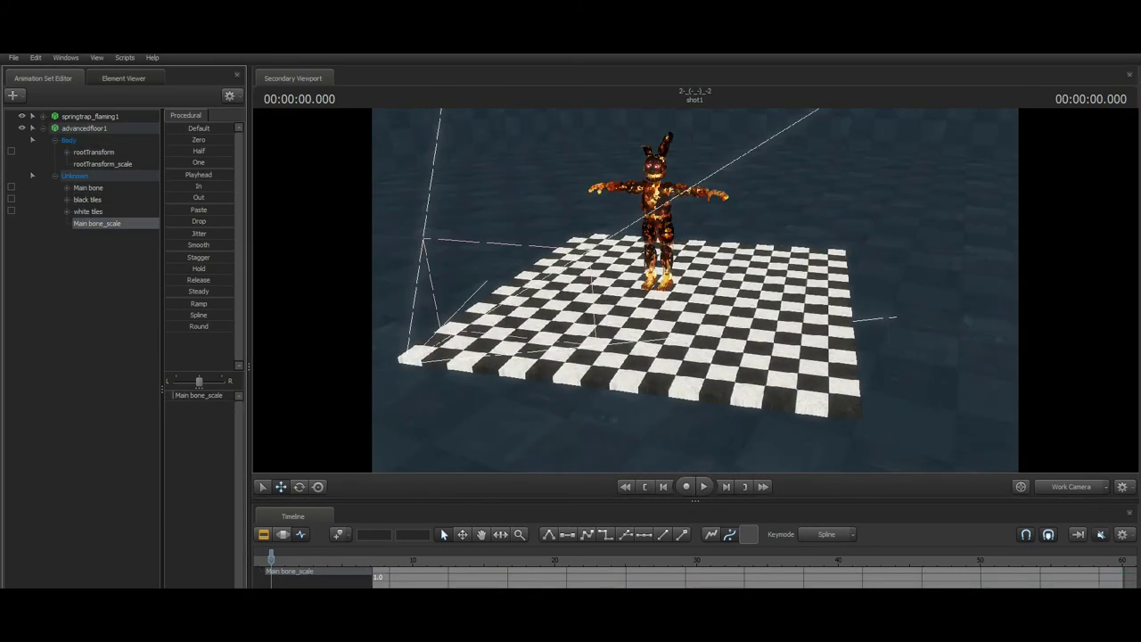
{"action": "right_click", "coordinate": [79, 308]}
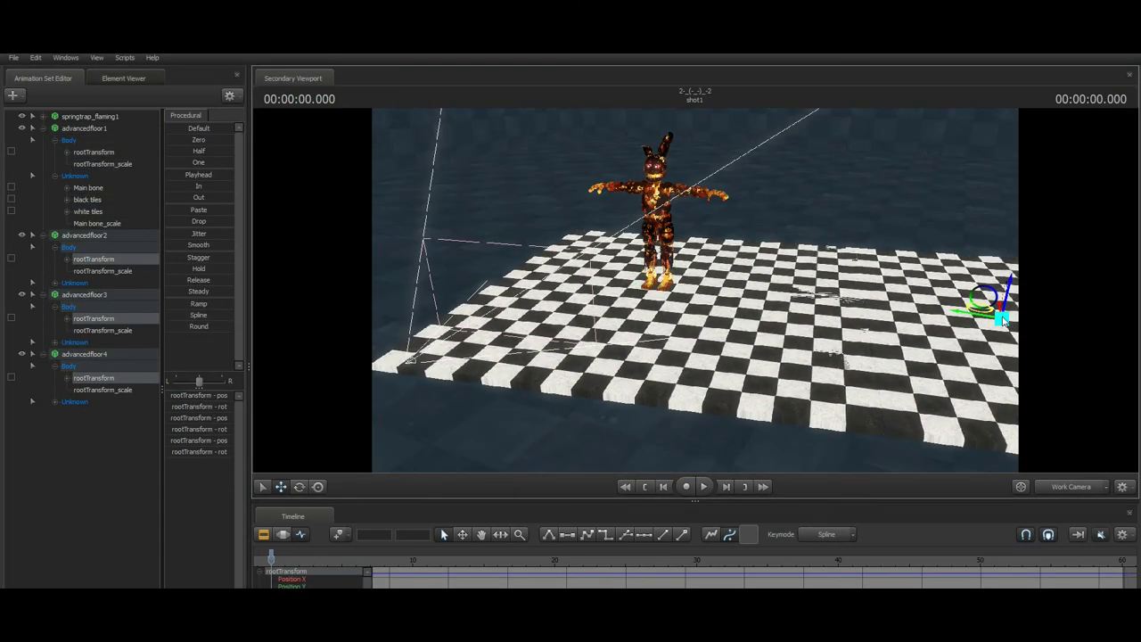
{"action": "middle_click_drag", "start_coordinate": [1004, 323], "coordinate": [696, 296]}
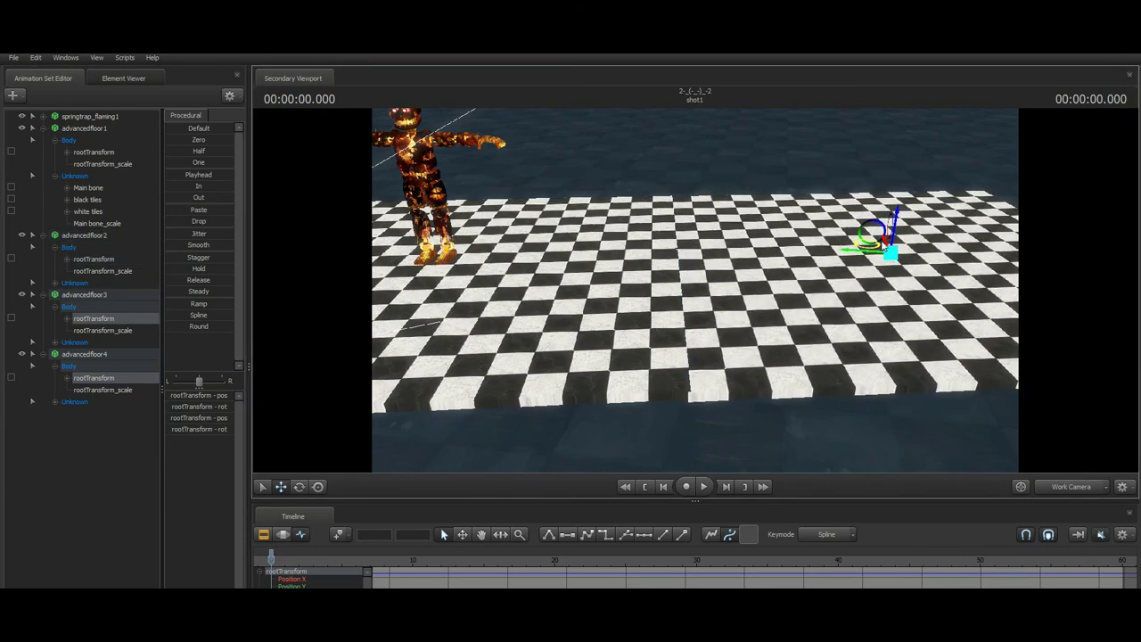
{"action": "left_click", "coordinate": [95, 256]}
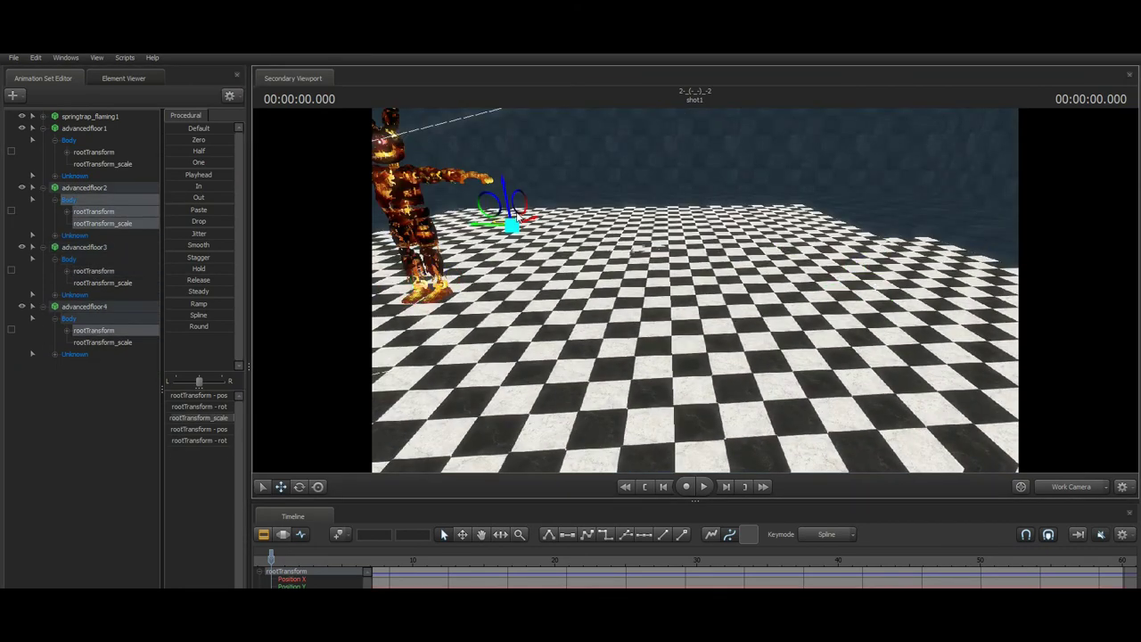
{"action": "left_click_drag", "start_coordinate": [693, 298], "coordinate": [553, 219]}
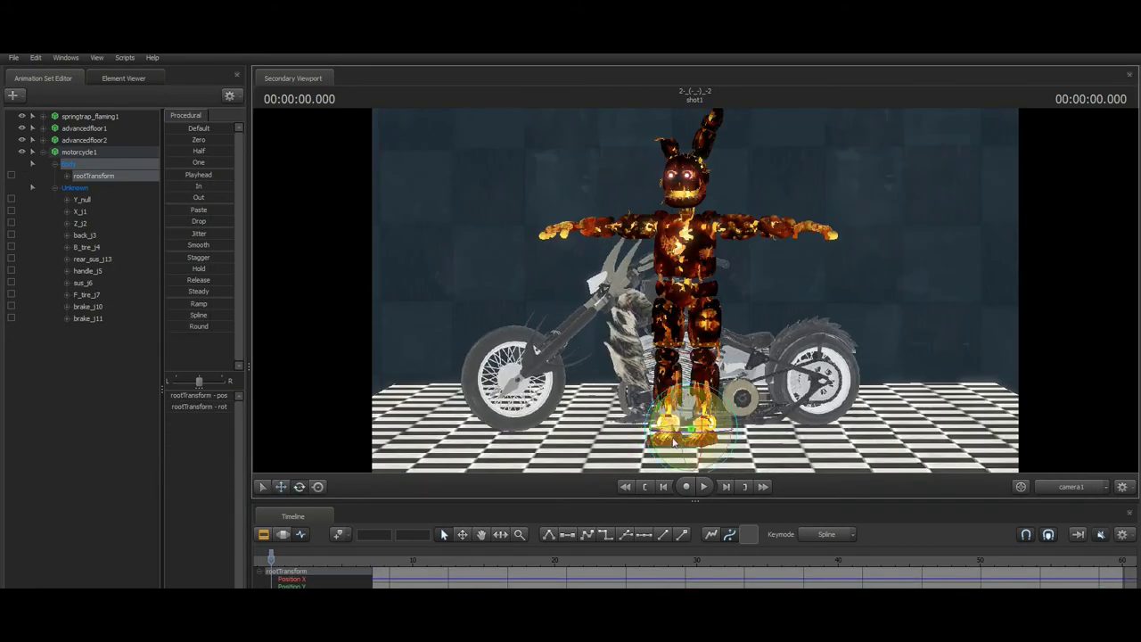
Position the motorcycle behind the character and add pudge_chain models to the scene.
{"action": "left_click", "coordinate": [599, 271]}
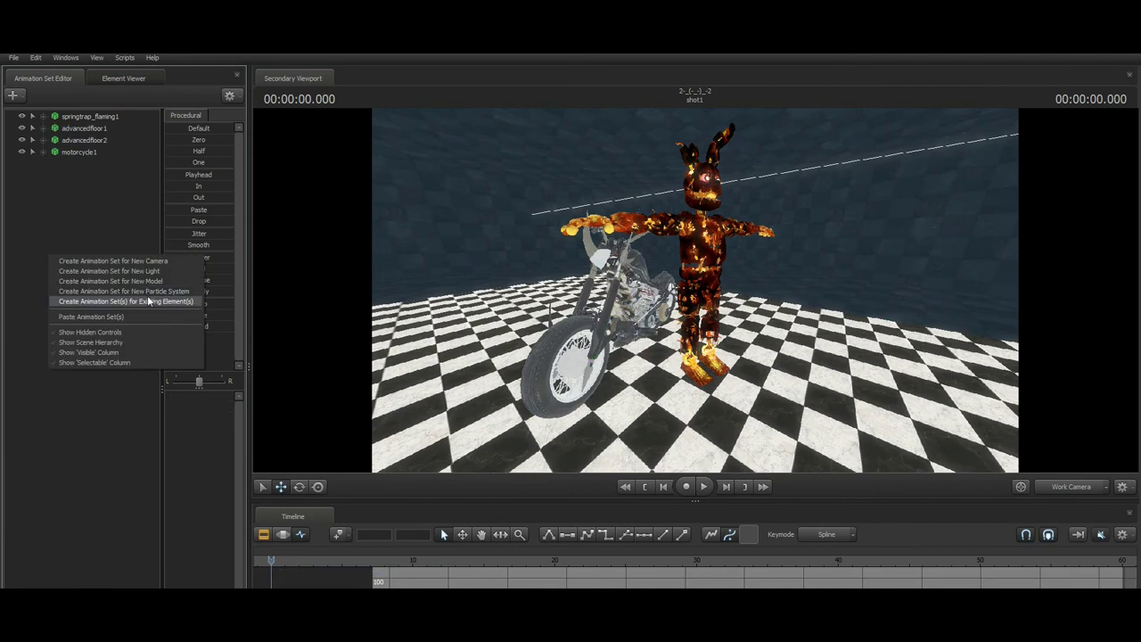
{"action": "left_click", "coordinate": [130, 291]}
{"action": "left_click", "coordinate": [497, 367]}
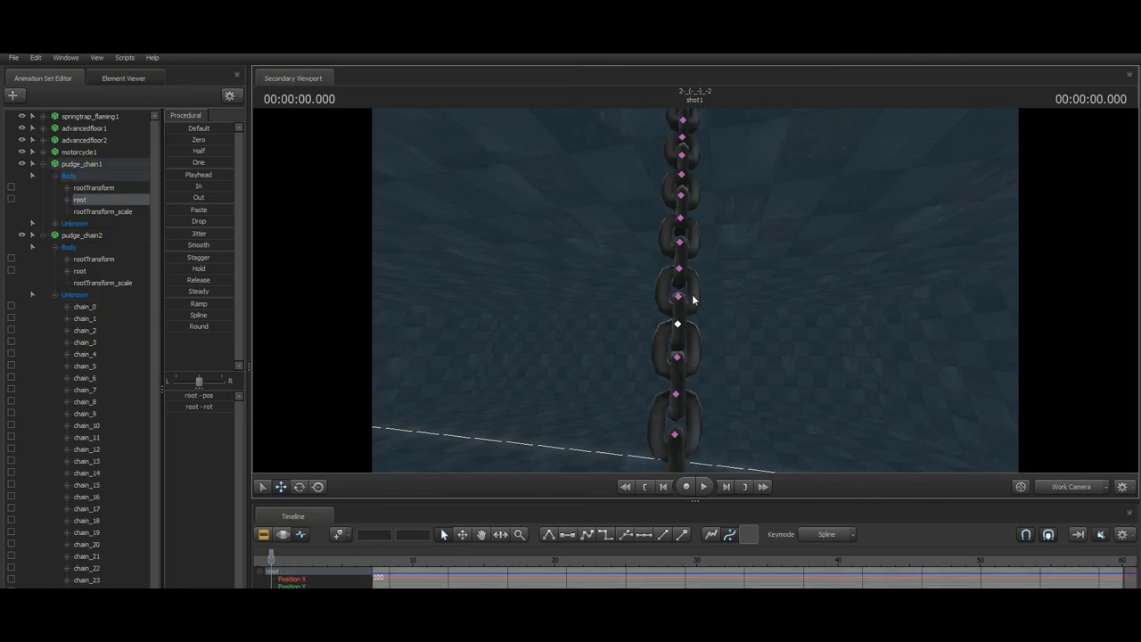
Lock the chain models together end to end and raise the chain upright above the floor near the character.
{"action": "left_click", "coordinate": [679, 296]}
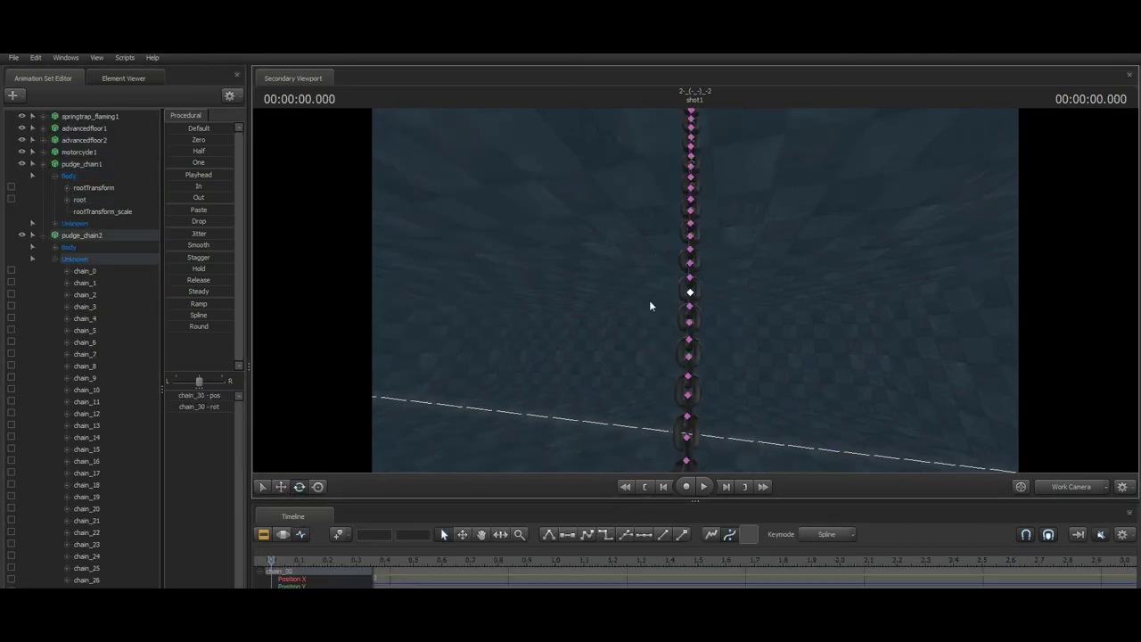
{"action": "left_click_drag", "start_coordinate": [649, 300], "coordinate": [706, 331]}
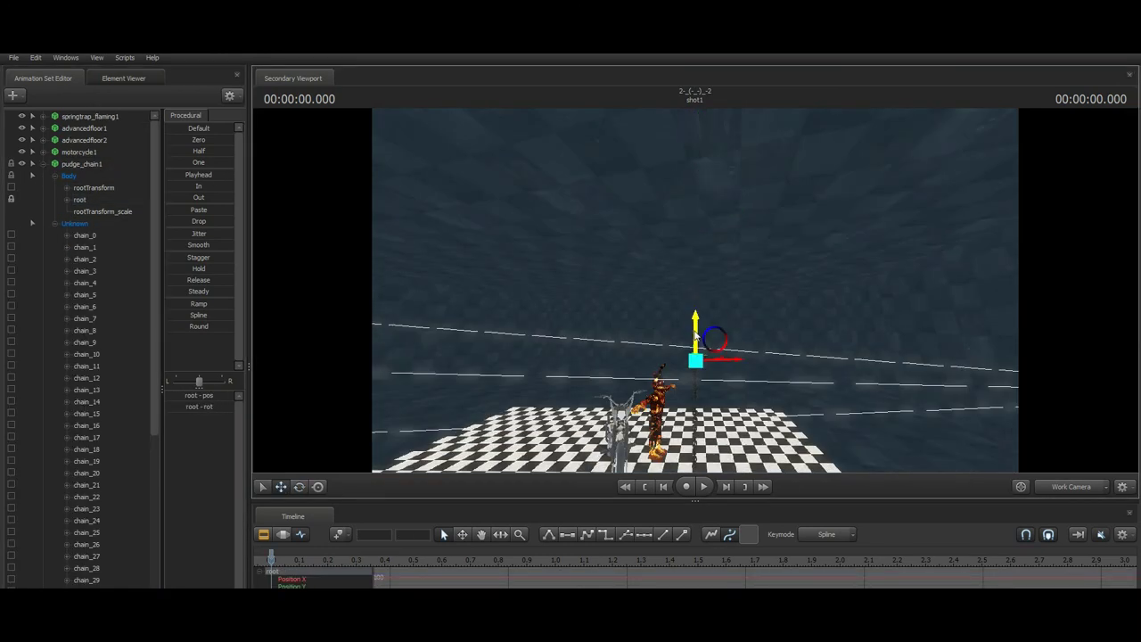
{"action": "right_click", "coordinate": [82, 438]}
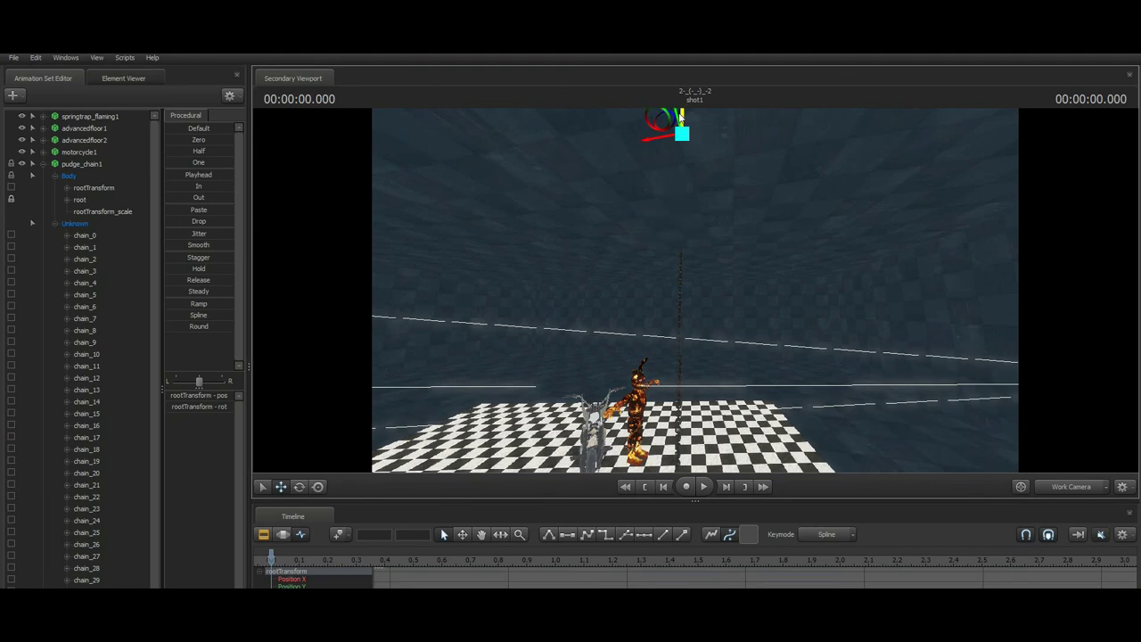
{"action": "left_click", "coordinate": [694, 248]}
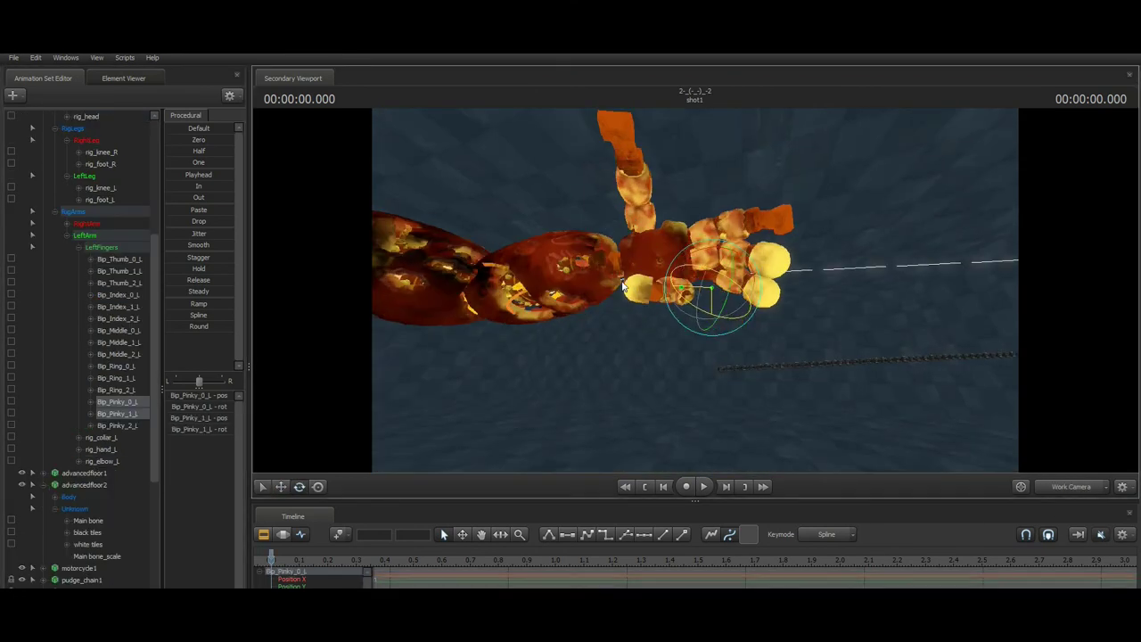
Pose the character's left hand with curled fingers and bring the right hand towards the motorcycle's handlebar.
{"action": "left_click", "coordinate": [623, 285]}
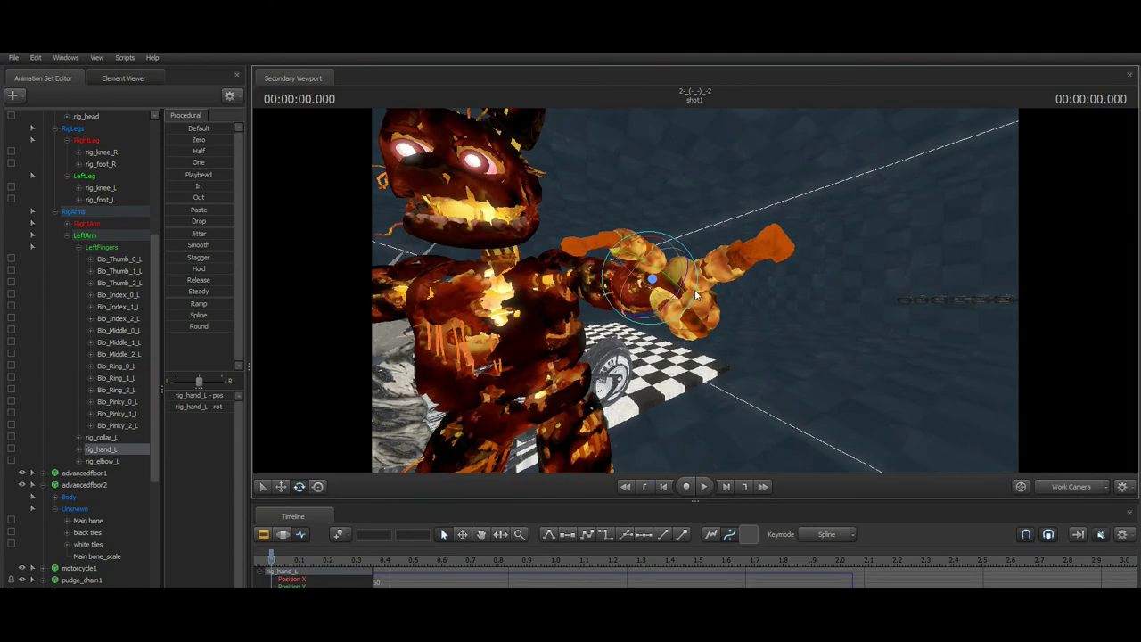
{"action": "left_click", "coordinate": [1058, 488]}
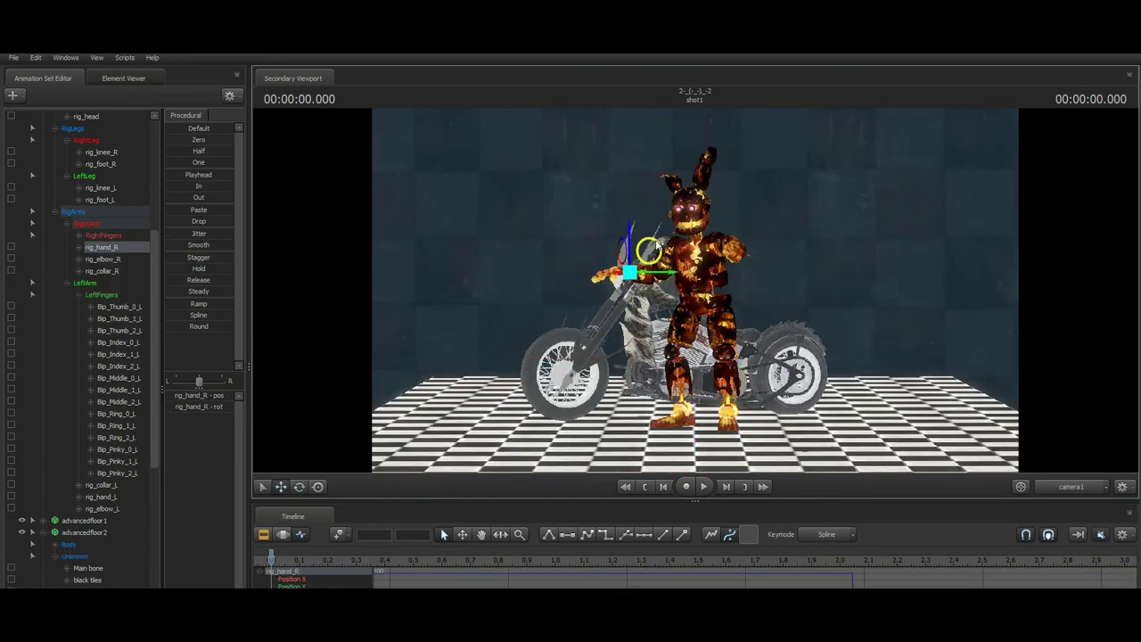
{"action": "left_click", "coordinate": [689, 205]}
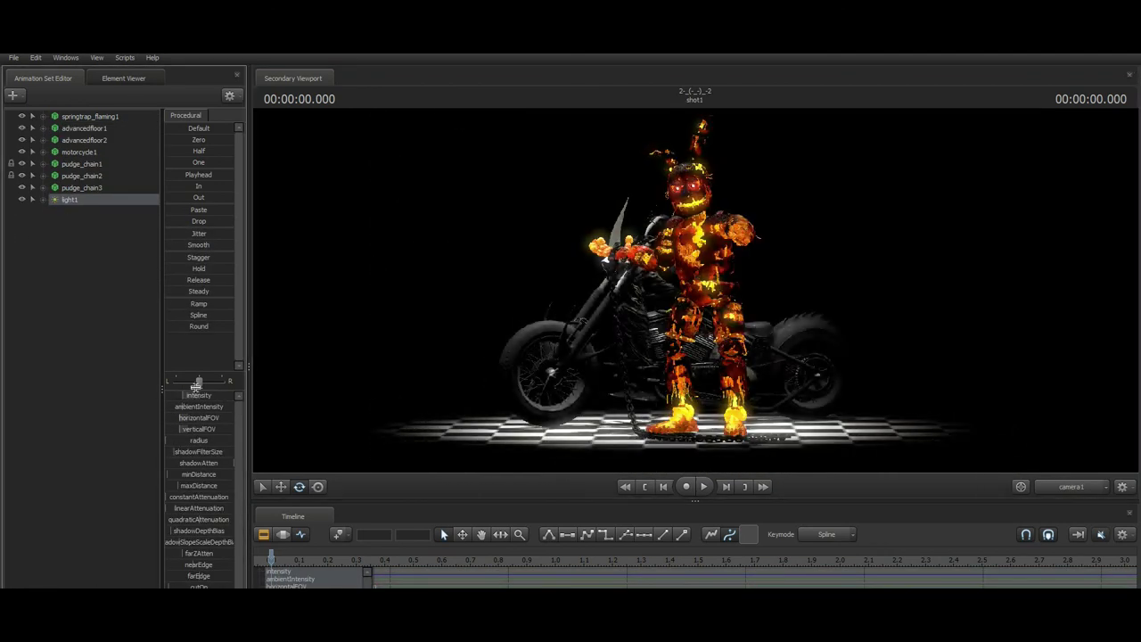
Tint light1 orange and add a second light to the scene.
{"action": "scroll", "coordinate": [157, 473], "scroll_direction": "up", "scroll_amount": 3}
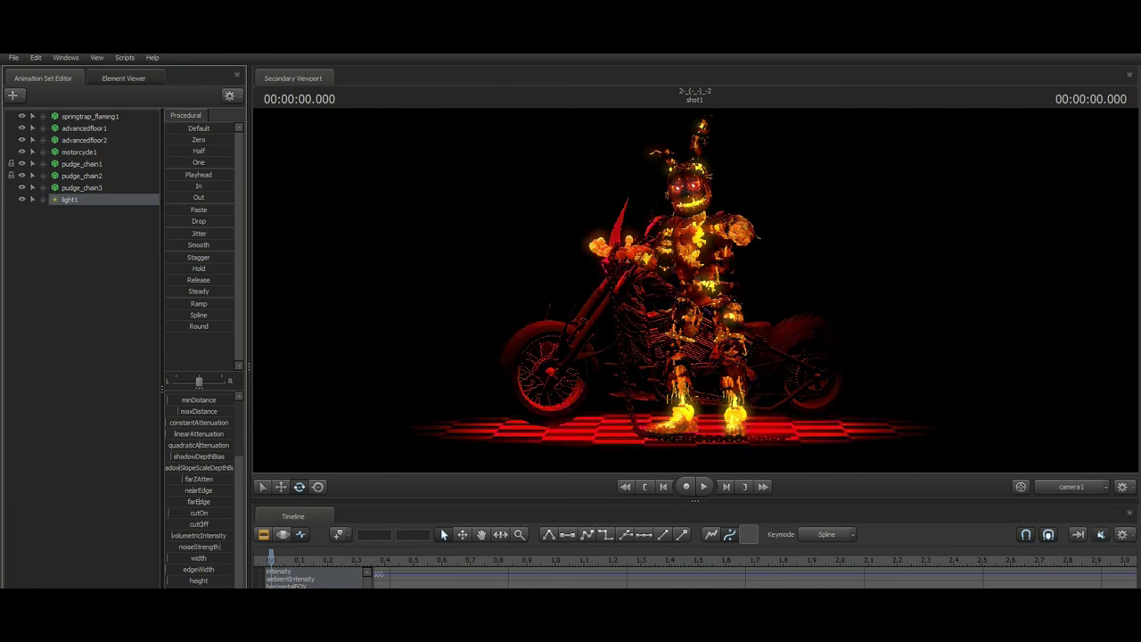
{"action": "right_click", "coordinate": [89, 223]}
{"action": "left_click", "coordinate": [96, 246]}
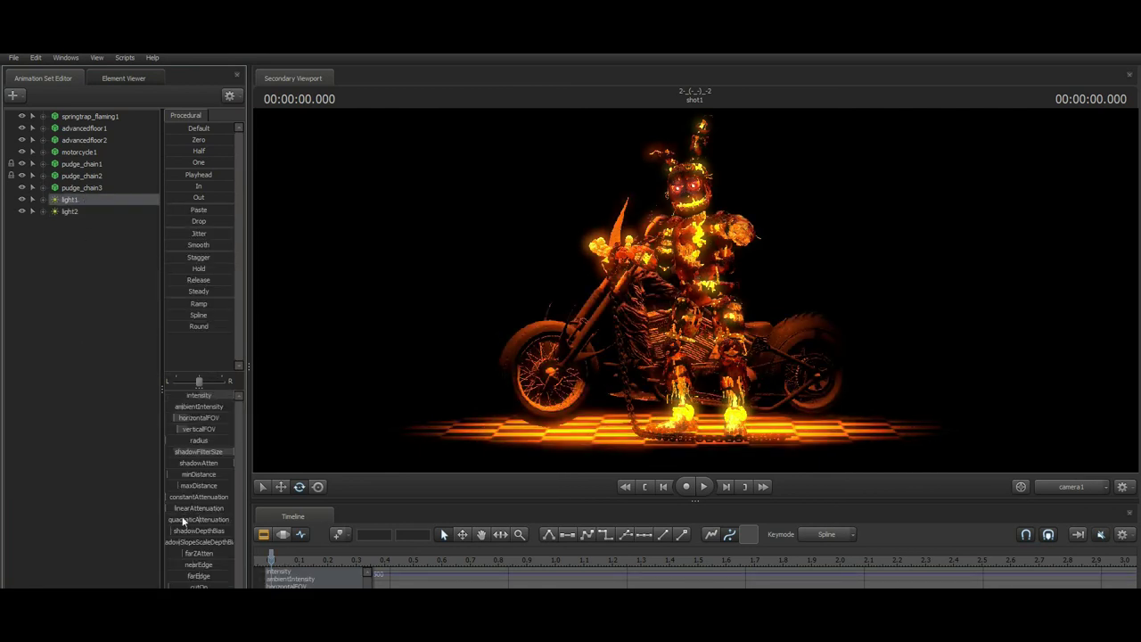
Aim light2 at the motorcycle as an orange glow and raise its minDistance.
{"action": "left_click", "coordinate": [70, 211]}
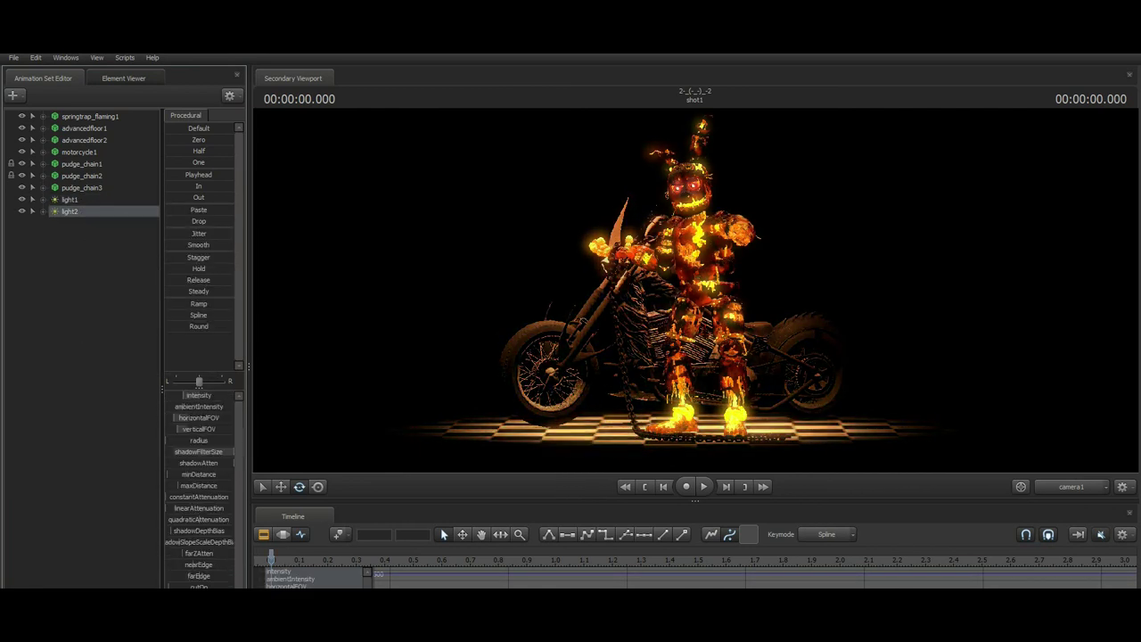
{"action": "right_click", "coordinate": [100, 210]}
{"action": "left_click", "coordinate": [157, 234]}
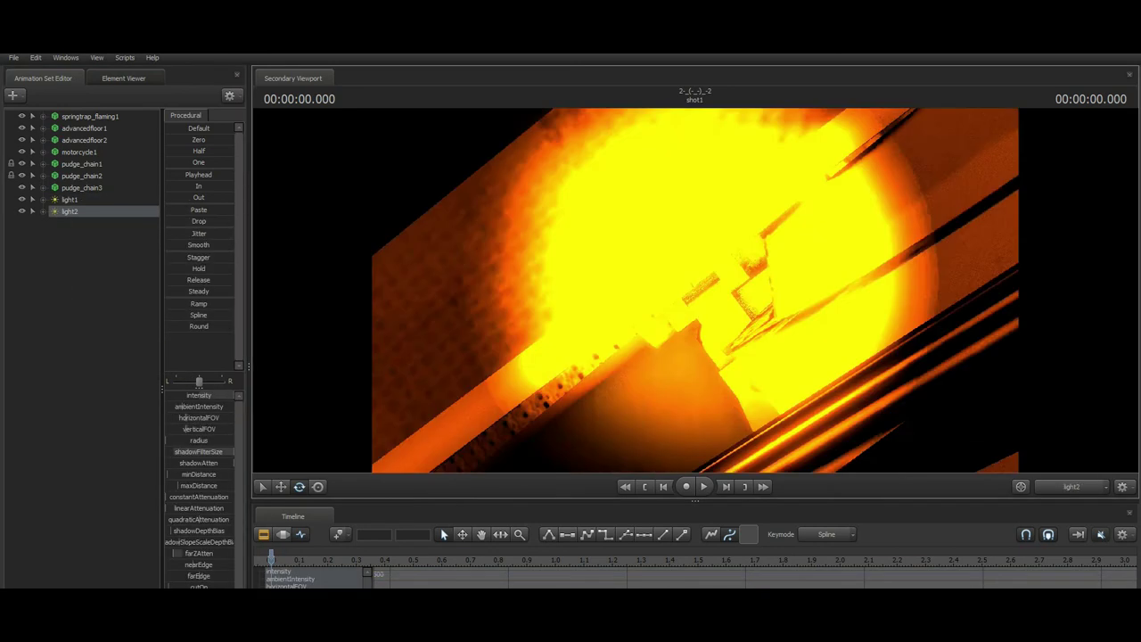
{"action": "left_click_drag", "start_coordinate": [178, 474], "coordinate": [190, 474]}
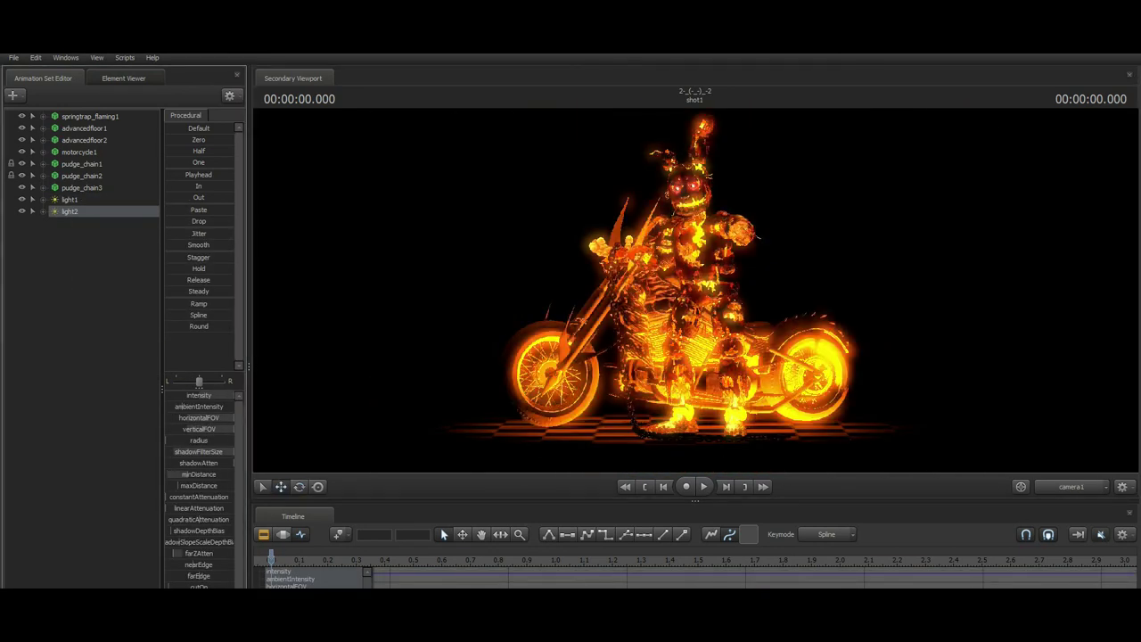
Raise light1's maxDistance and adjust its verticalFOV to light the floor under the motorcycle.
{"action": "key", "text": "Up"}
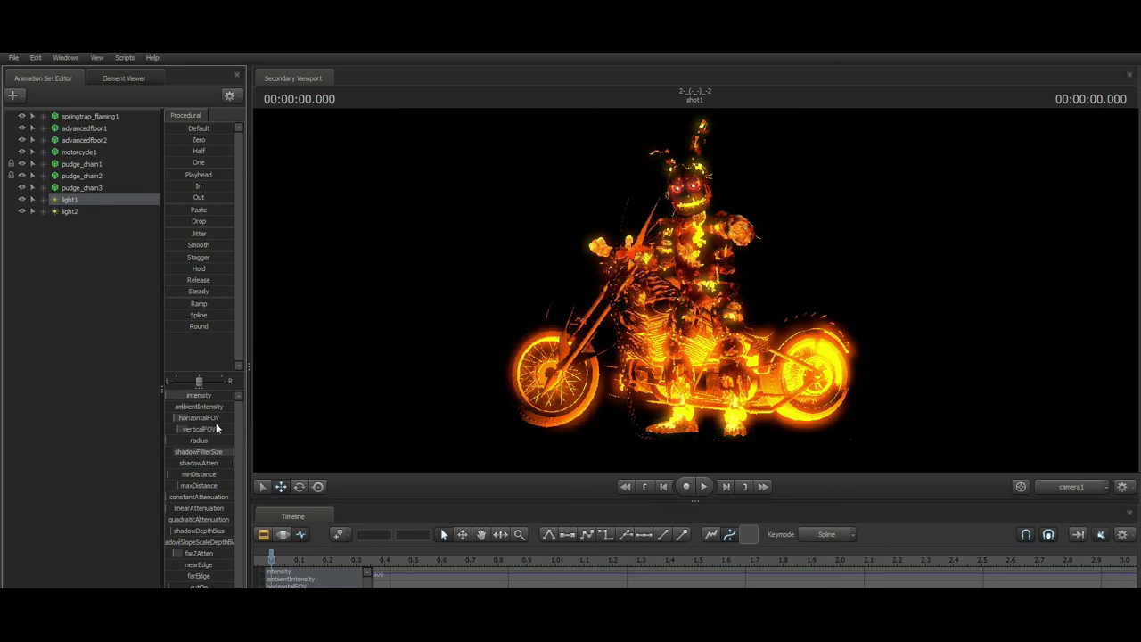
{"action": "left_click_drag", "start_coordinate": [183, 485], "coordinate": [214, 485]}
{"action": "left_click_drag", "start_coordinate": [198, 429], "coordinate": [185, 429]}
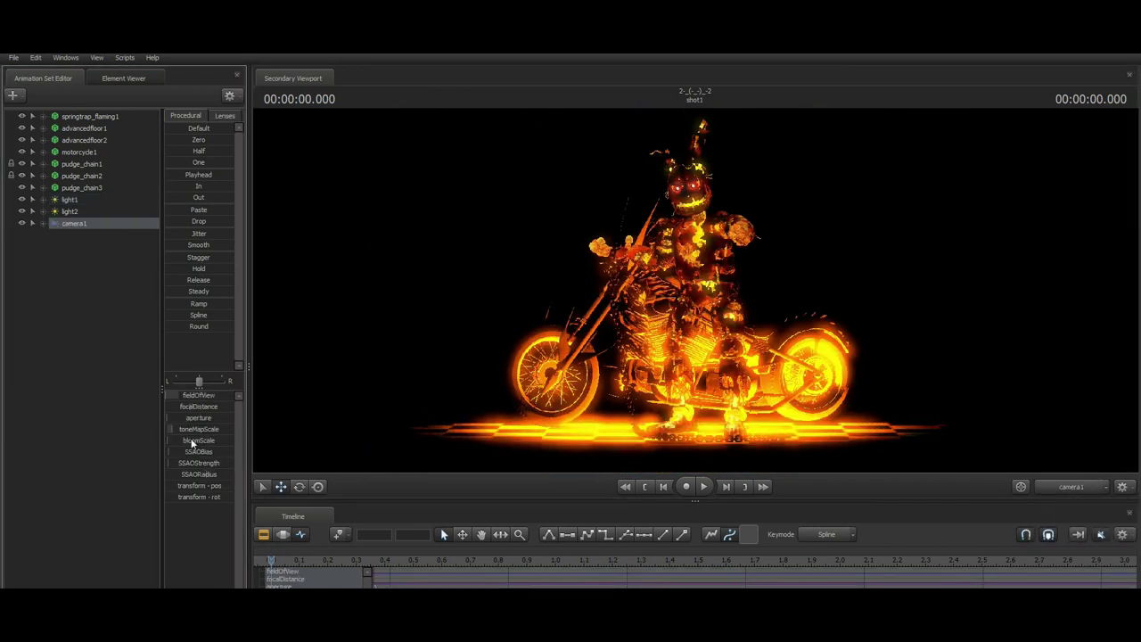
Curl the character's right-hand fingers around the hanging chain.
{"action": "right_click", "coordinate": [94, 335]}
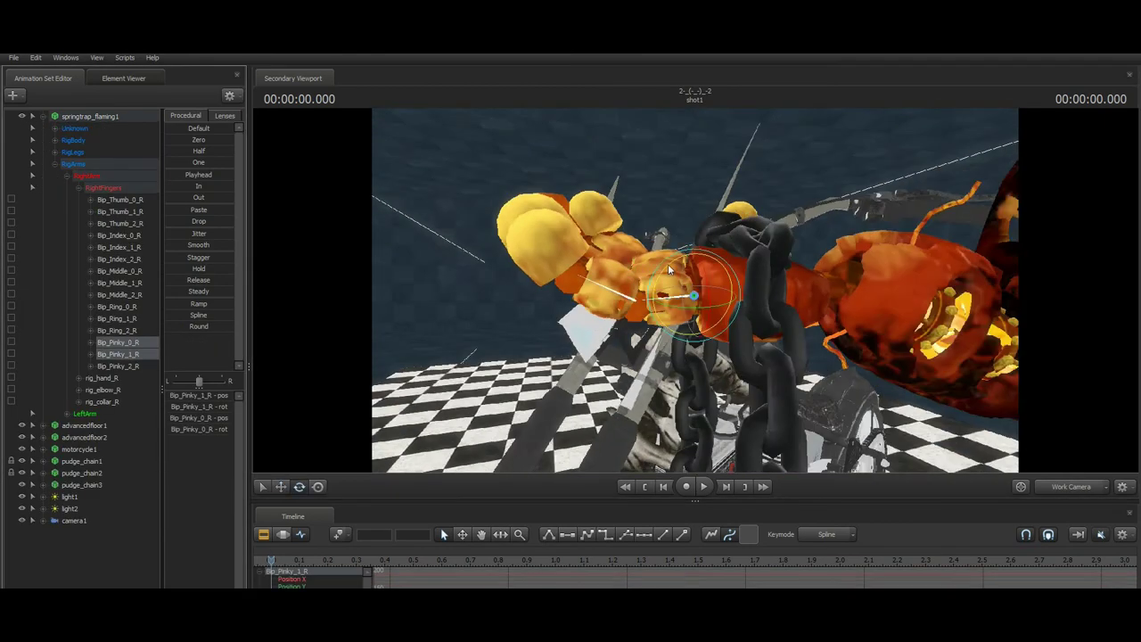
{"action": "left_click_drag", "start_coordinate": [668, 264], "coordinate": [614, 275]}
{"action": "left_click", "coordinate": [666, 285]}
{"action": "left_click", "coordinate": [600, 209]}
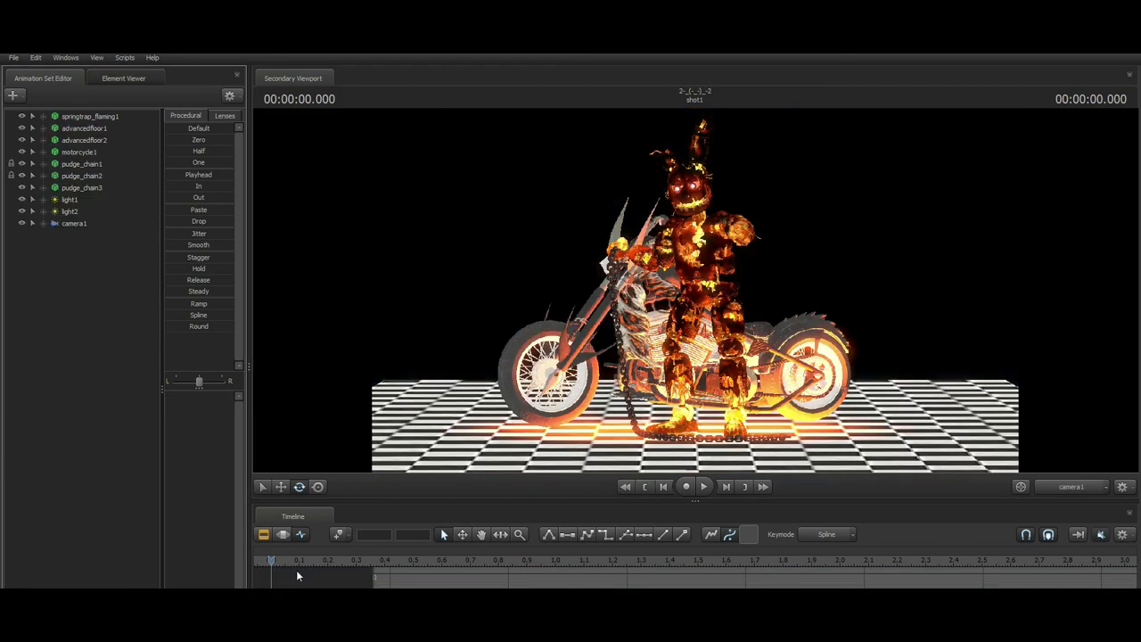
Show the springtrap_flaming1 model's element and add a $phongboost attribute of 1500 to its springtrap_skeleton material.
{"action": "right_click", "coordinate": [21, 308]}
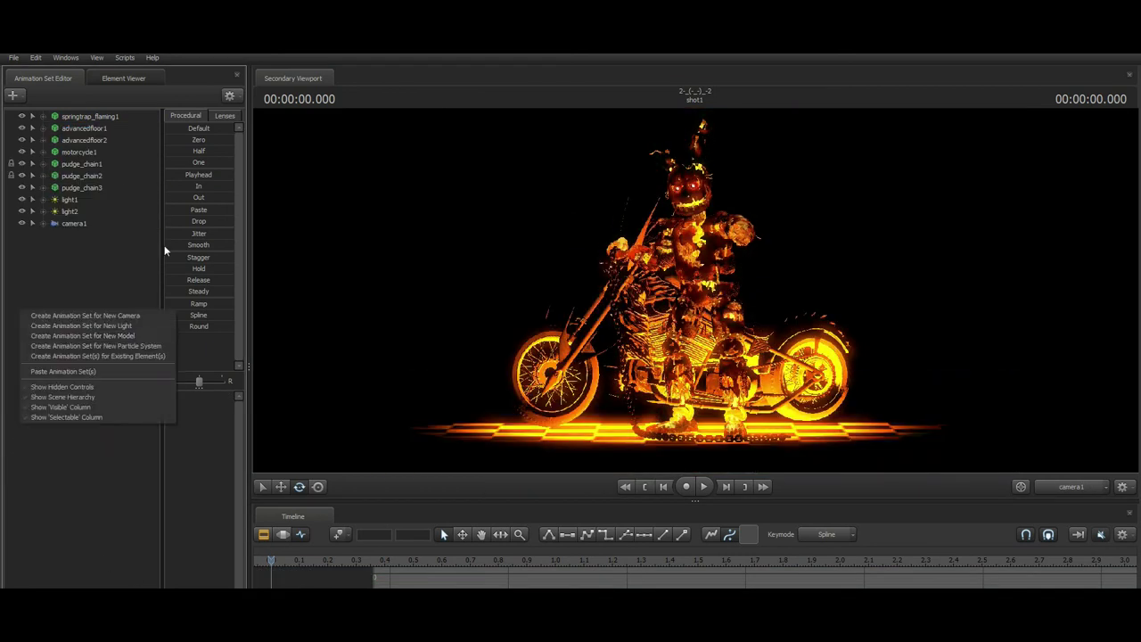
{"action": "left_click", "coordinate": [69, 212]}
{"action": "right_click", "coordinate": [50, 116]}
{"action": "left_click", "coordinate": [80, 119]}
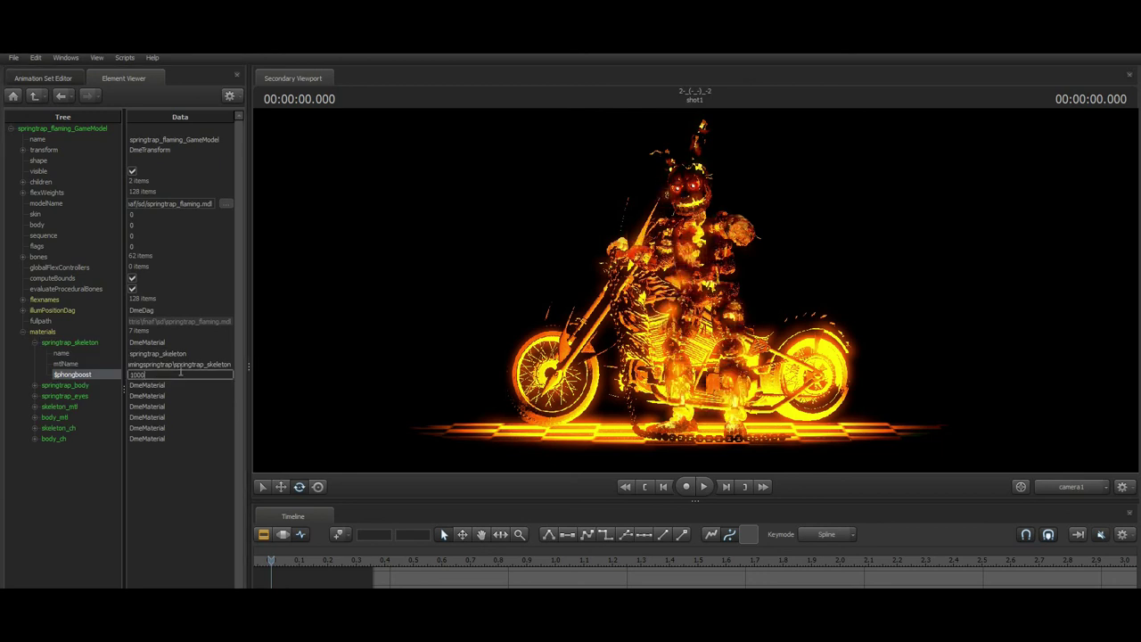
Add a $phongboost attribute of 1000 to the springtrap_body material.
{"action": "right_click", "coordinate": [64, 385]}
{"action": "left_click", "coordinate": [205, 476]}
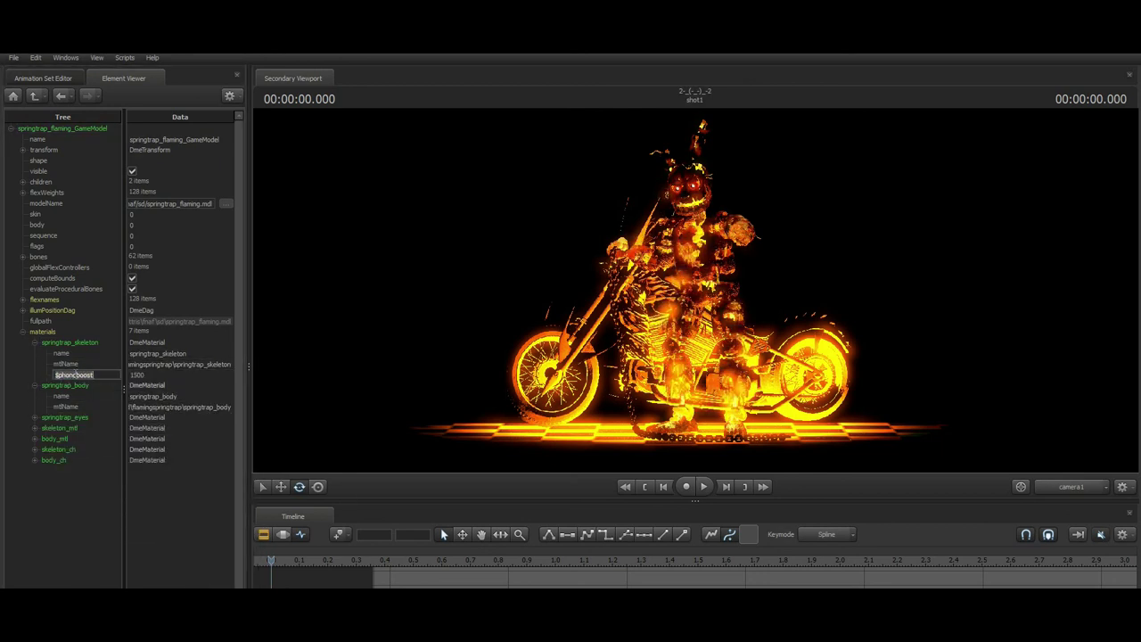
{"action": "key", "text": "Return"}
{"action": "left_click", "coordinate": [150, 417]}
{"action": "type", "text": "1000"}
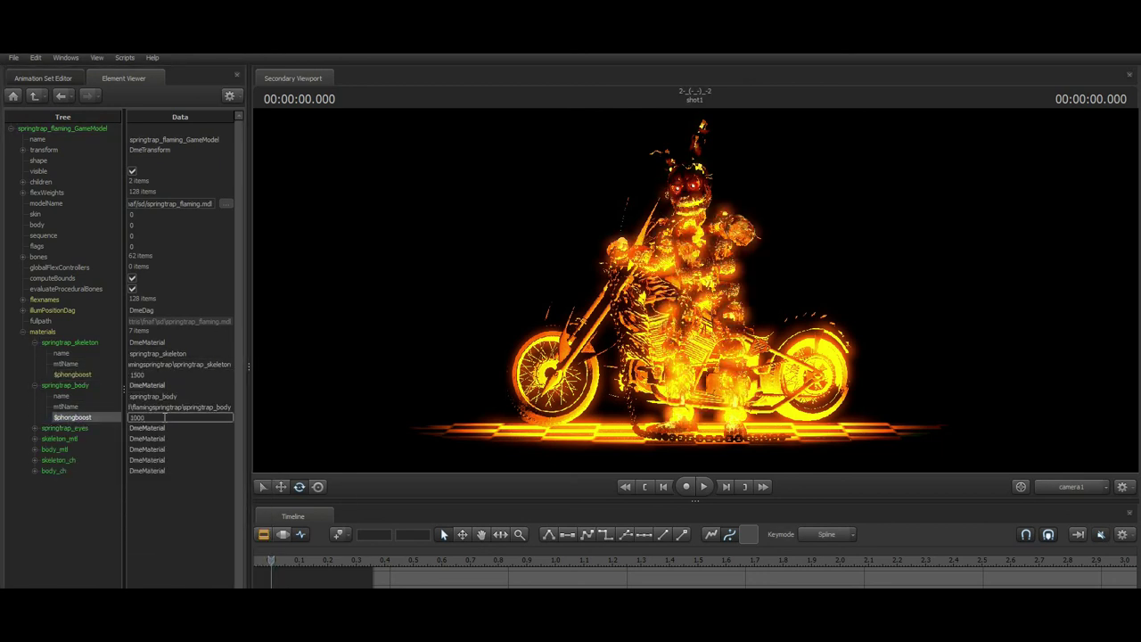
{"action": "right_click", "coordinate": [59, 471]}
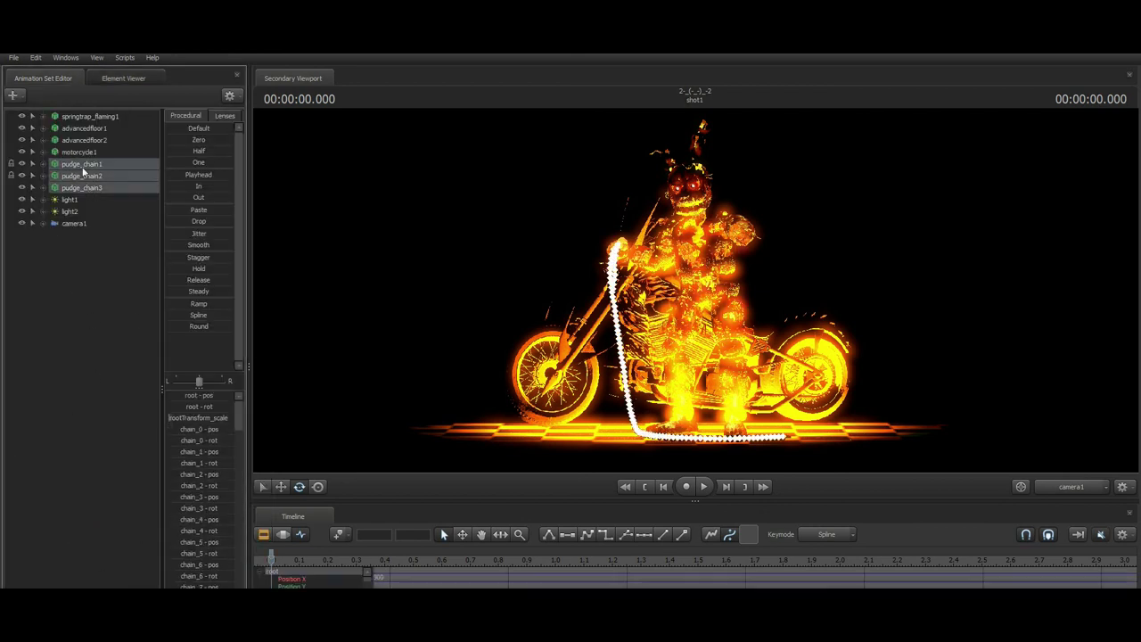
Add a $phongboost attribute of 100 to the pudge_hook_chain material of the chain on the floor.
{"action": "right_click", "coordinate": [100, 189]}
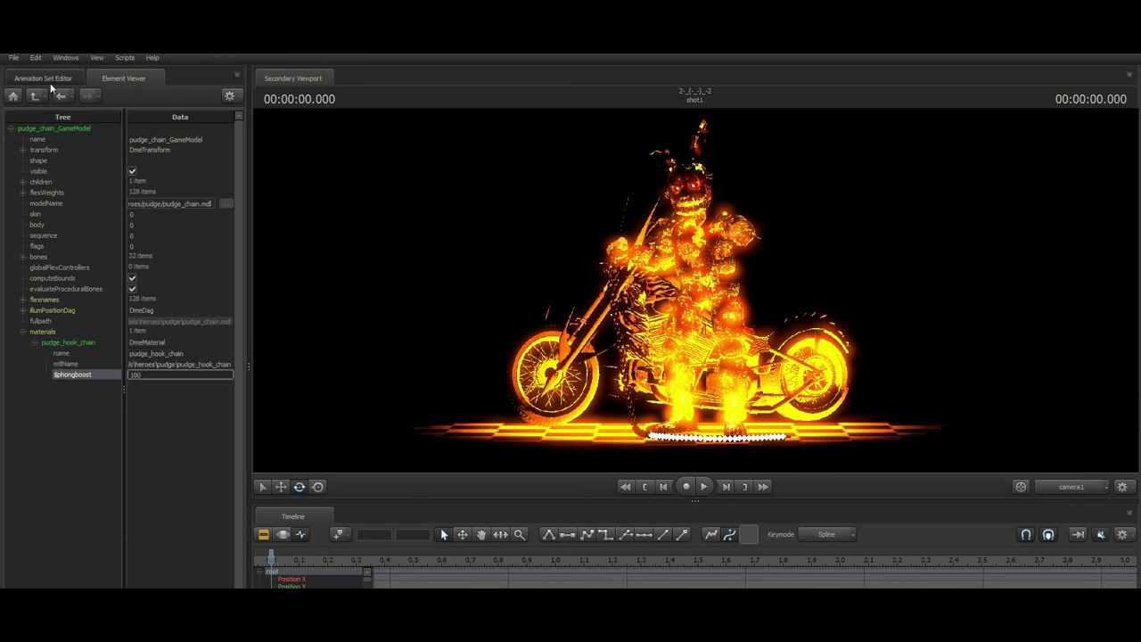
{"action": "right_click", "coordinate": [81, 359]}
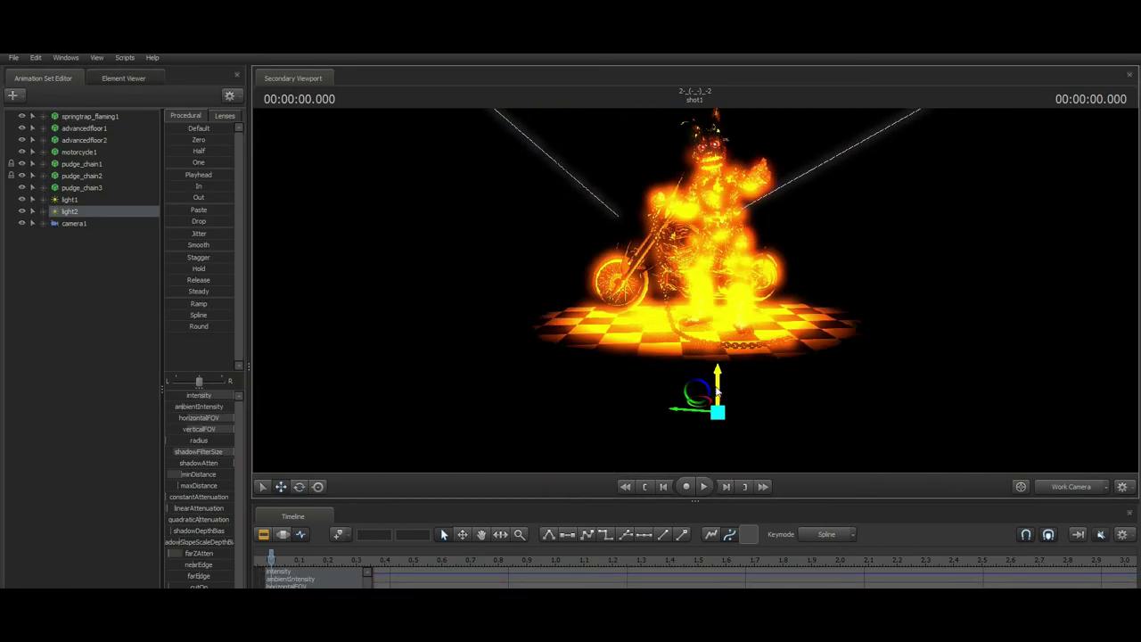
Add Realistic_Campfire particle systems to the scene and paste further copies of them.
{"action": "right_click", "coordinate": [32, 283]}
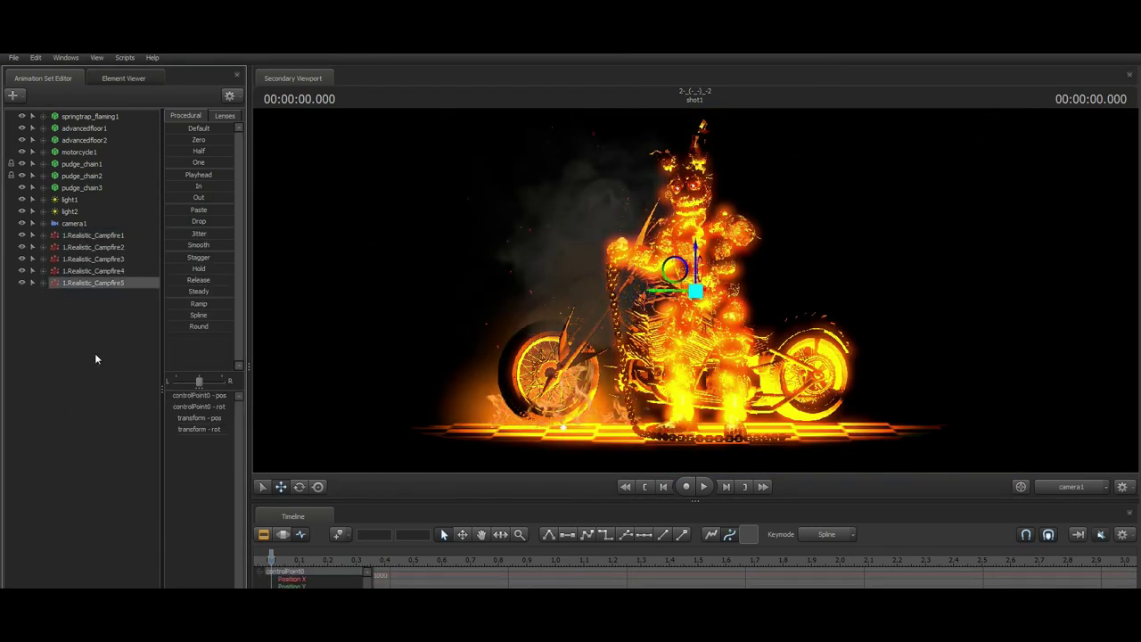
{"action": "right_click", "coordinate": [71, 341]}
{"action": "left_click", "coordinate": [119, 403]}
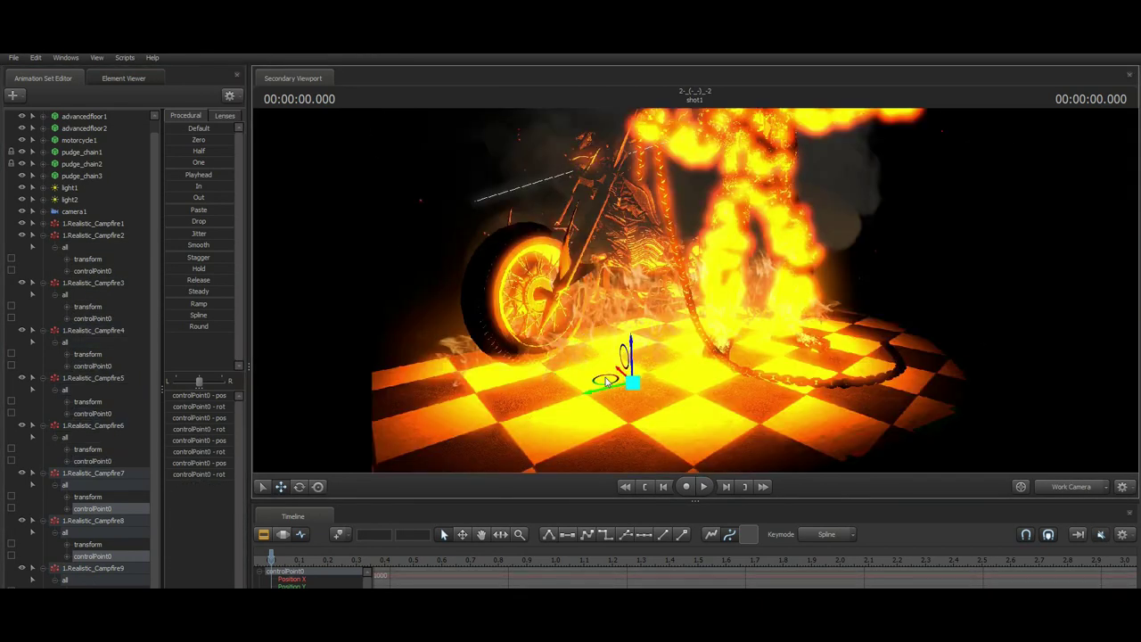
Move and rotate the campfire control points to spread flames across the floor around the character and motorcycle.
{"action": "left_click_drag", "start_coordinate": [611, 377], "coordinate": [776, 363]}
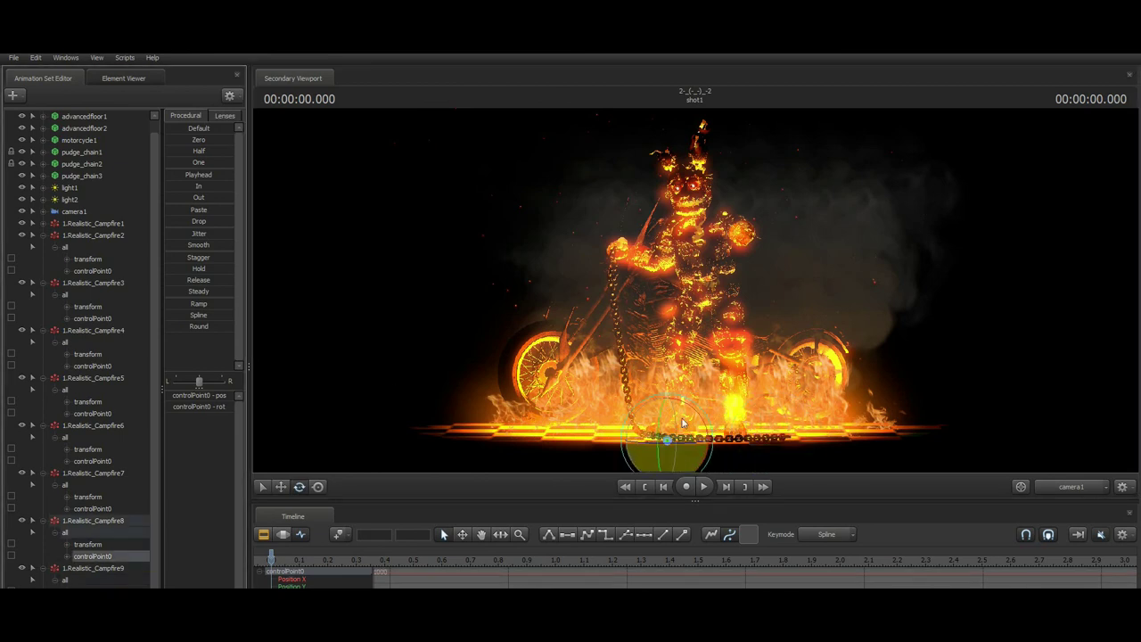
{"action": "left_click", "coordinate": [800, 402]}
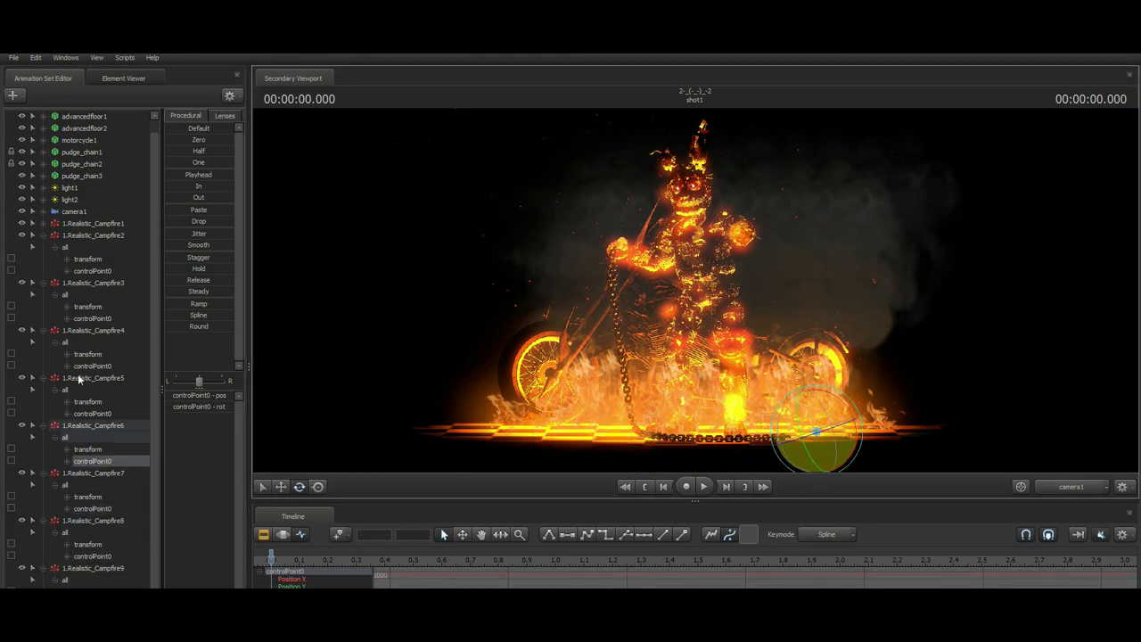
{"action": "left_click", "coordinate": [551, 398]}
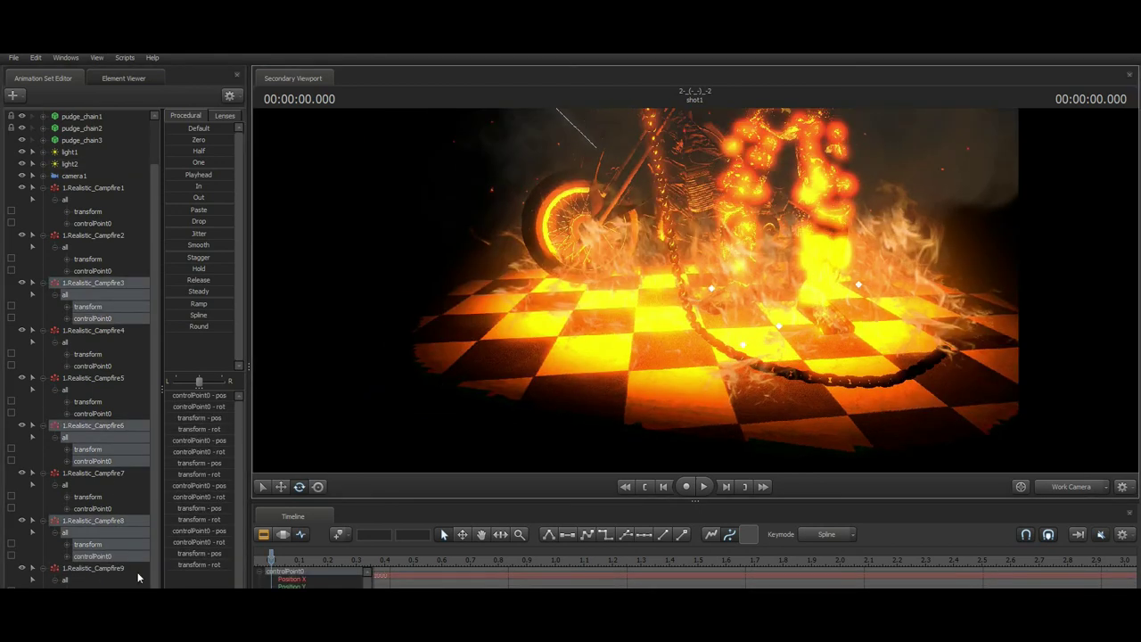
Place further Realistic_Campfire copies around the character and rotate the motorcycle to show its side.
{"action": "right_click", "coordinate": [145, 402]}
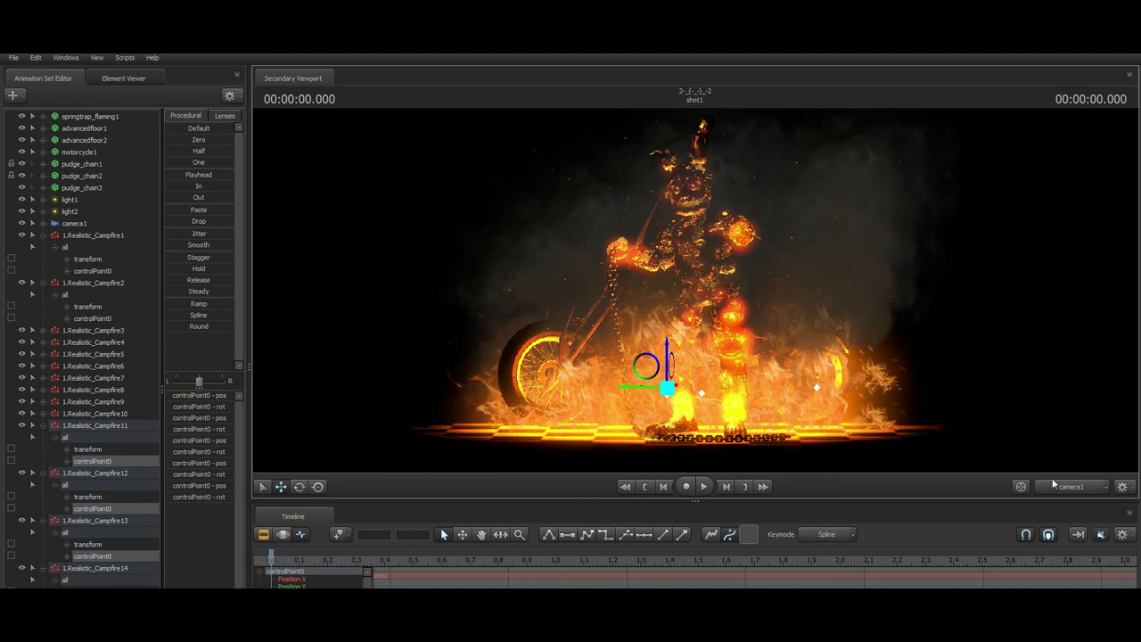
{"action": "left_click", "coordinate": [33, 116]}
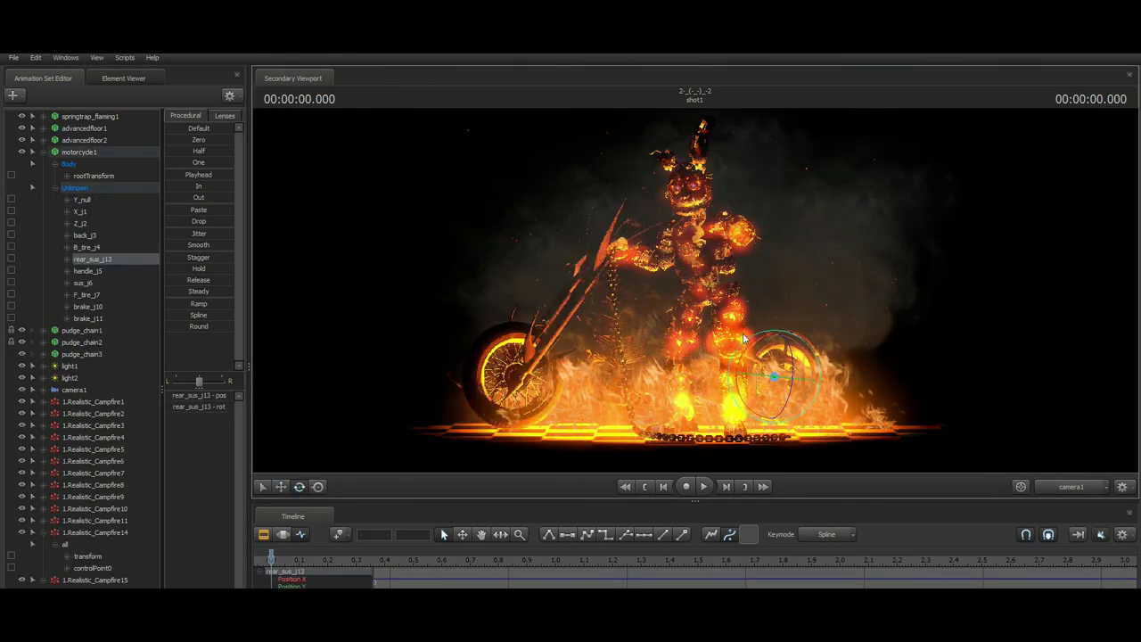
Add a float $phongboost attribute to the motorcycle's 019_op001_color material.
{"action": "right_click", "coordinate": [84, 152]}
{"action": "left_click", "coordinate": [127, 306]}
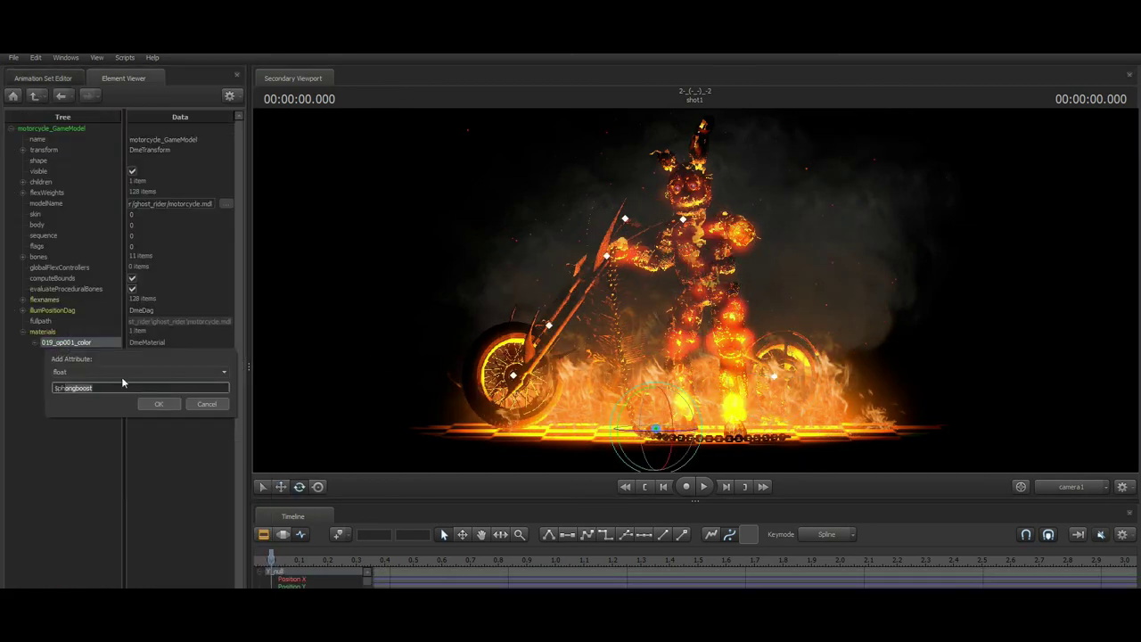
{"action": "key", "text": "Return"}
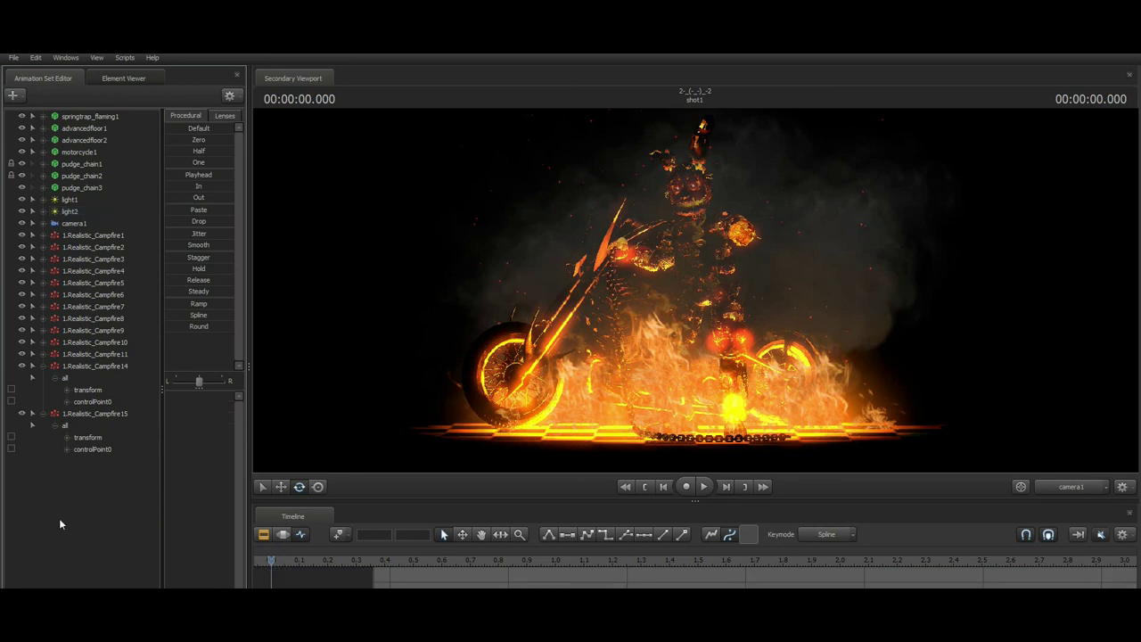
Delete the surplus Realistic_Campfire14 particle system and shift the colour of light2 from orange toward red.
{"action": "left_click", "coordinate": [89, 116]}
{"action": "right_click", "coordinate": [51, 114]}
{"action": "left_click", "coordinate": [241, 221]}
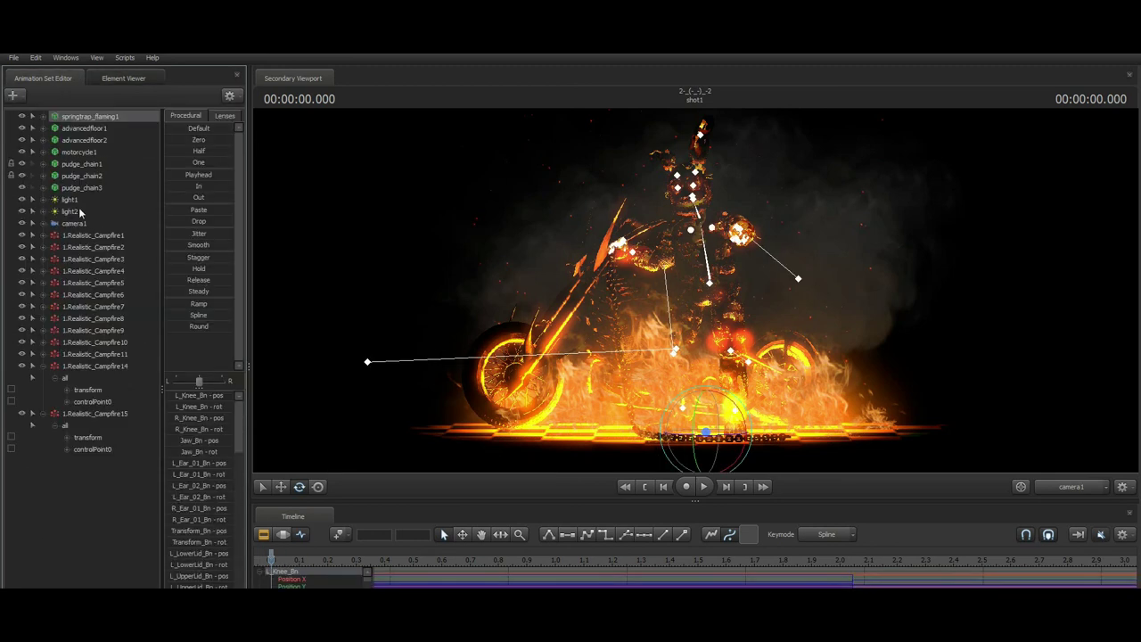
{"action": "left_click", "coordinate": [70, 211]}
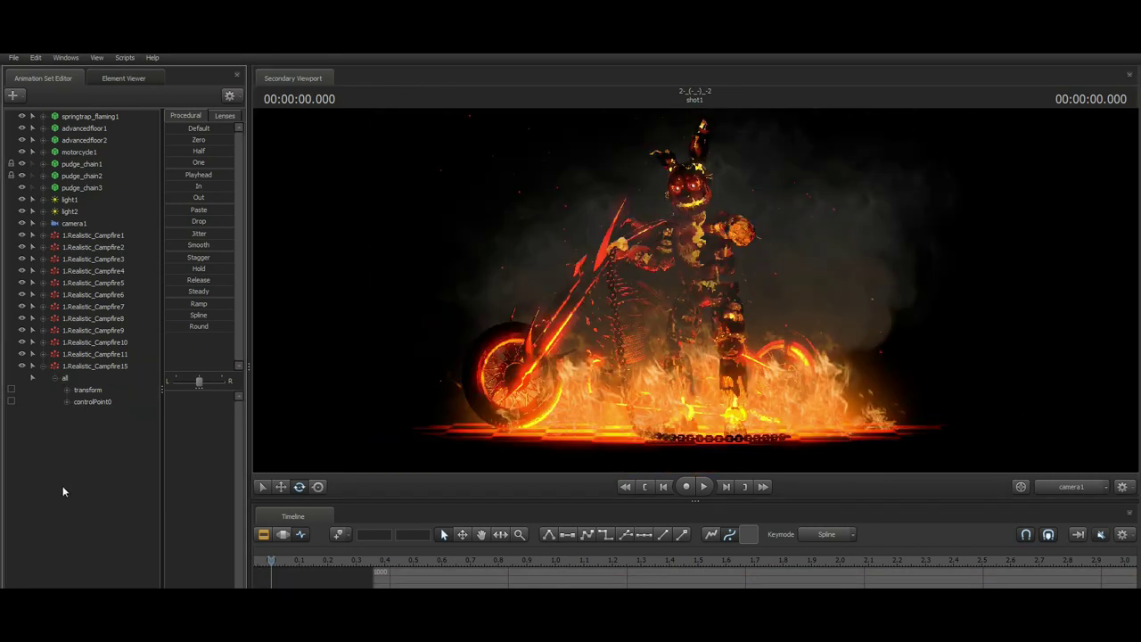
Delete Realistic_Campfire15 and adjust the advancedfloor1 material to give the checkered floor a speckled, glowing finish.
{"action": "right_click", "coordinate": [128, 465]}
{"action": "right_click", "coordinate": [104, 132]}
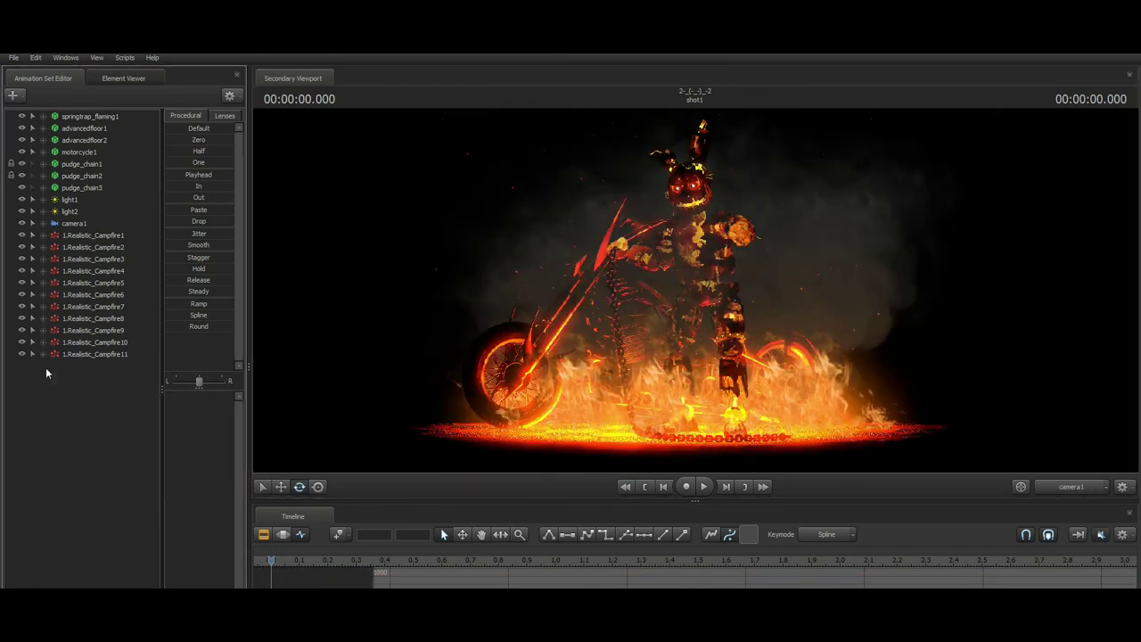
{"action": "right_click", "coordinate": [54, 375]}
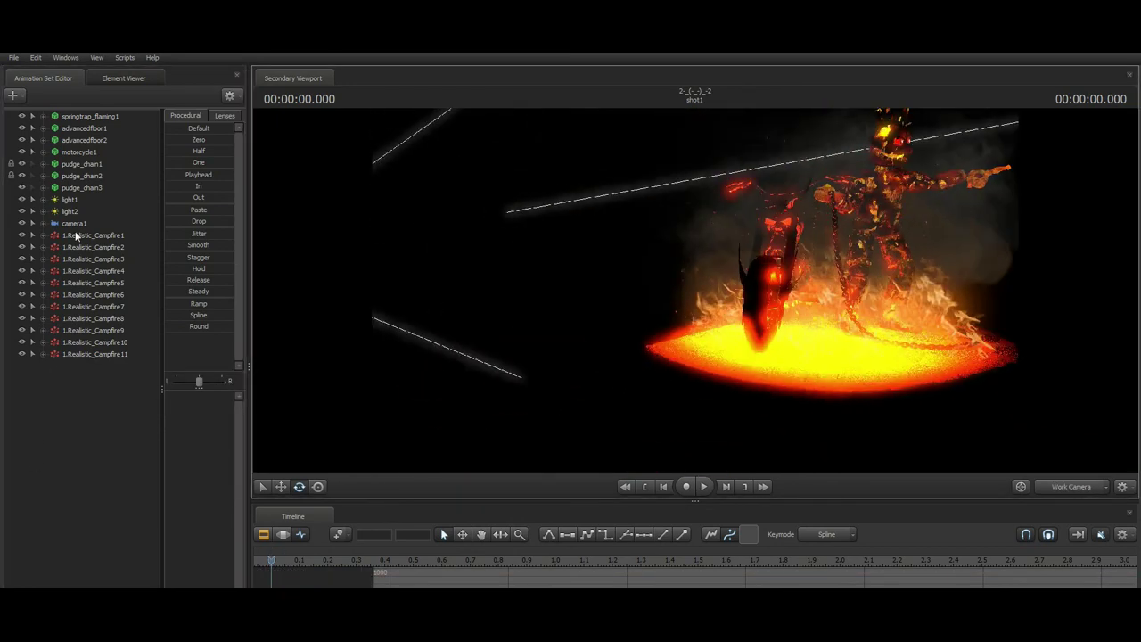
Move light1 high above the scene to change how it lights the character and motorcycle.
{"action": "left_click", "coordinate": [70, 199]}
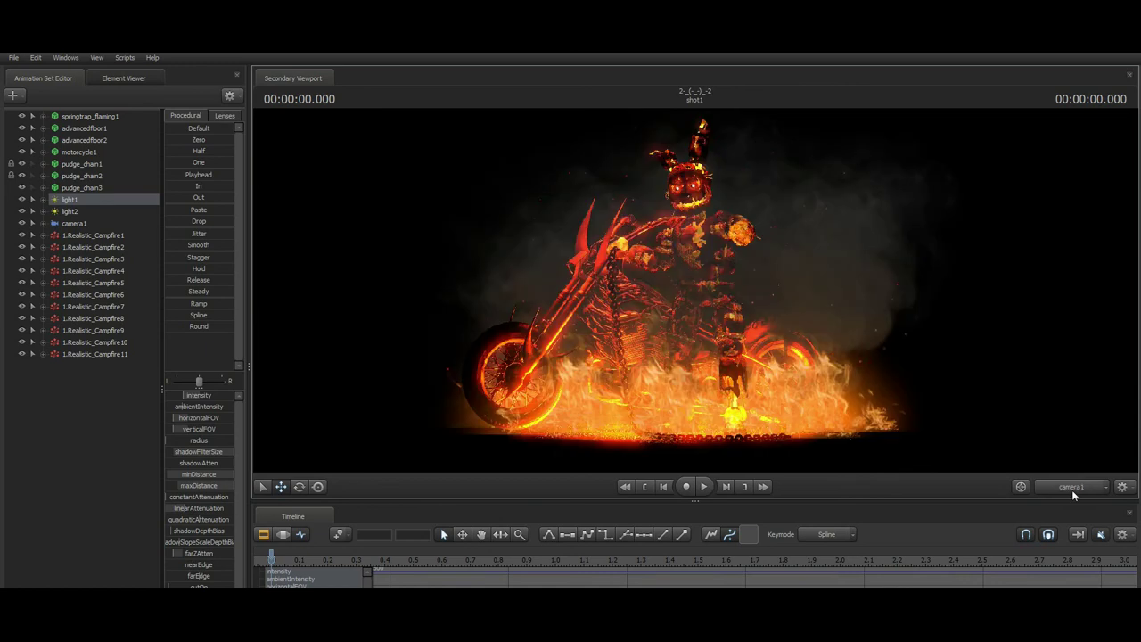
{"action": "left_click_drag", "start_coordinate": [621, 132], "coordinate": [797, 326]}
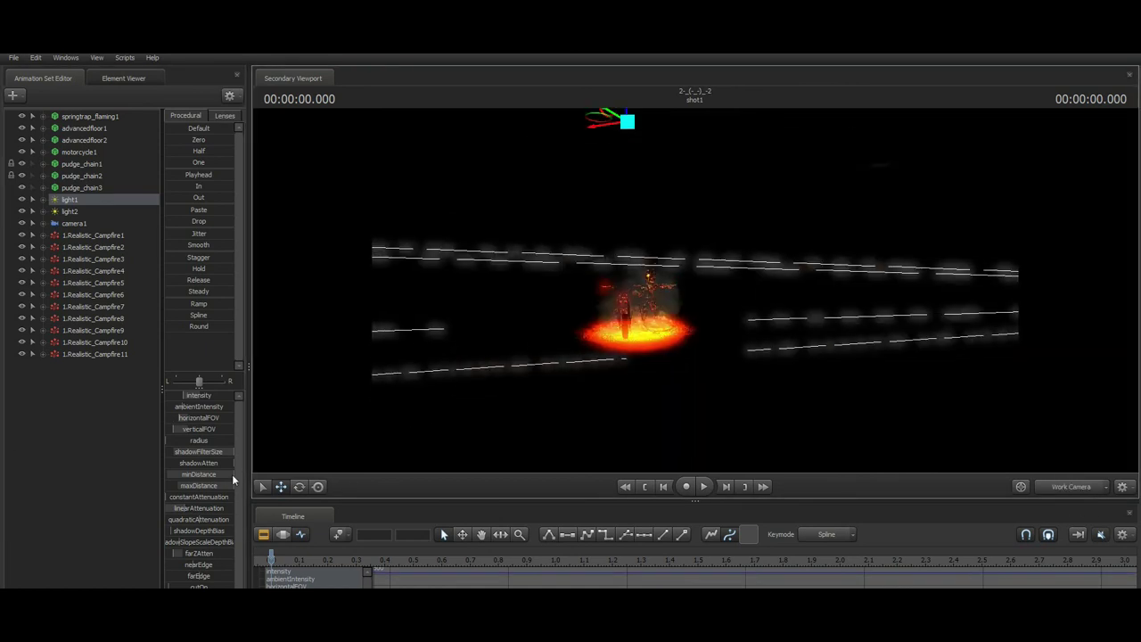
{"action": "key", "text": "Down"}
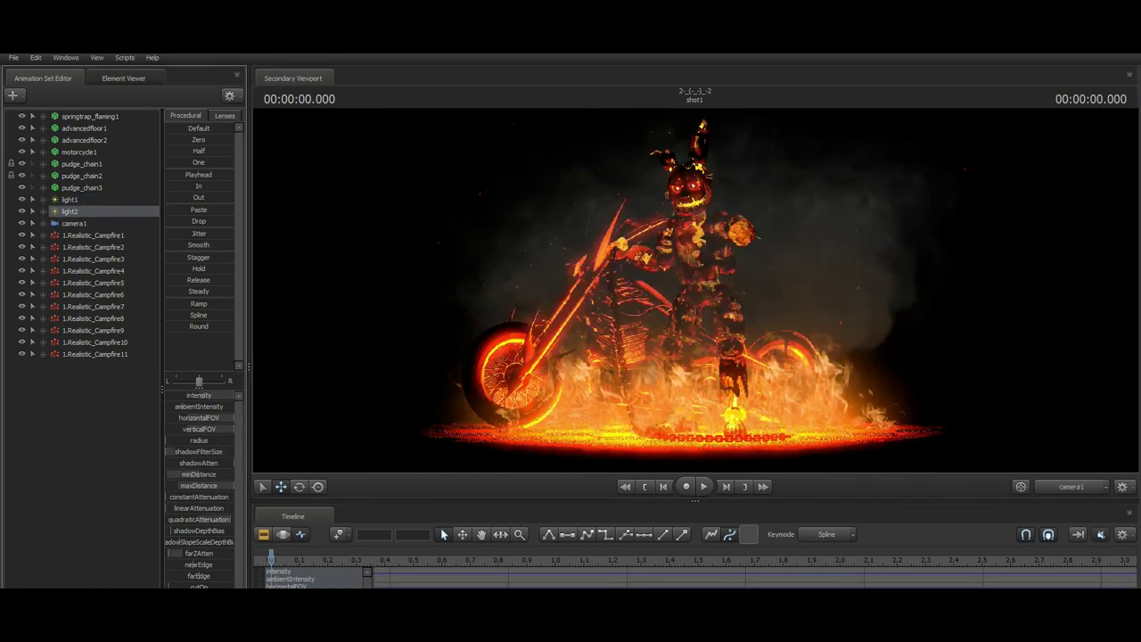
Adjust the added shine attribute of the motorcycle model's material.
{"action": "right_click", "coordinate": [85, 151]}
{"action": "left_click", "coordinate": [205, 308]}
{"action": "left_click", "coordinate": [22, 332]}
{"action": "left_click", "coordinate": [72, 374]}
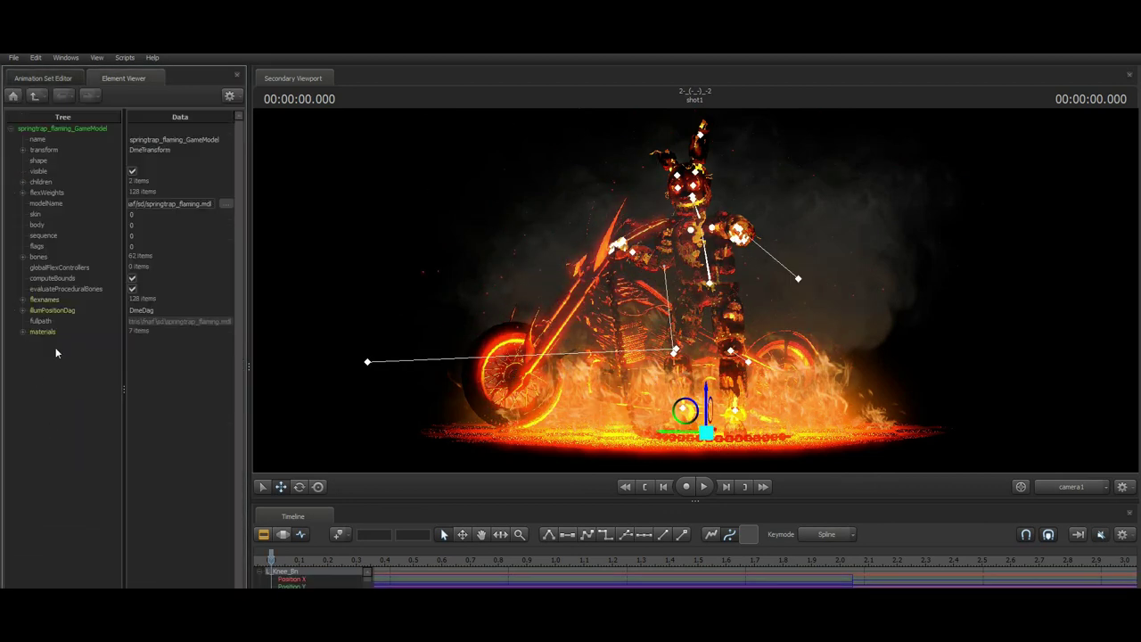
Add a shine attribute to the skeleton and body materials of the springtrap_flaming model.
{"action": "right_click", "coordinate": [71, 342]}
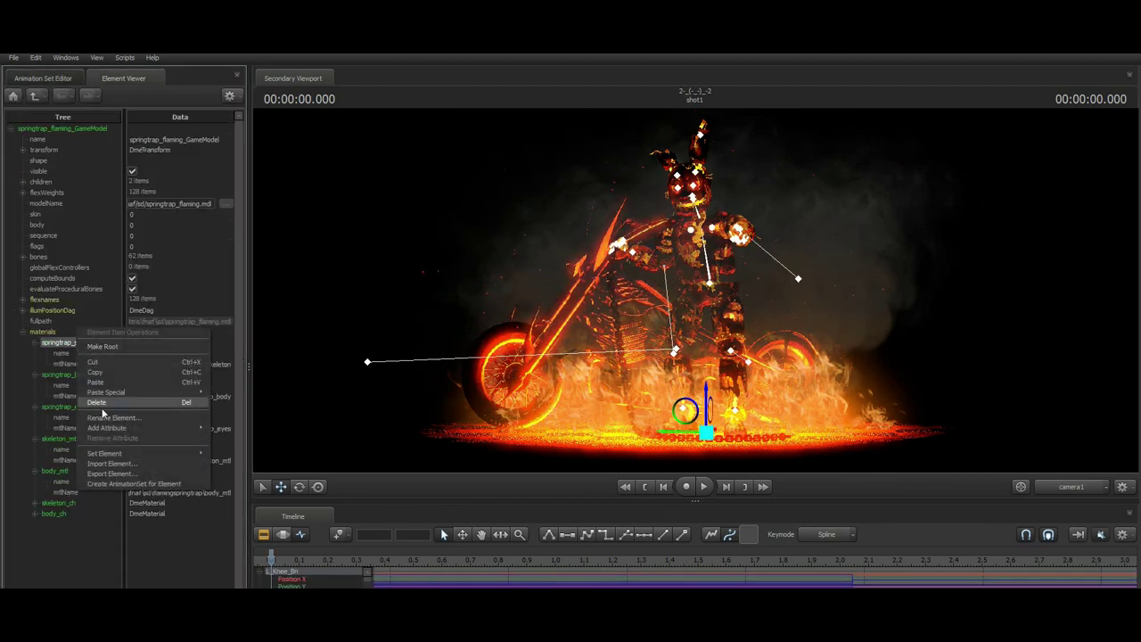
{"action": "key", "text": "ctrl+v"}
{"action": "right_click", "coordinate": [65, 385]}
{"action": "left_click", "coordinate": [158, 469]}
{"action": "right_click", "coordinate": [59, 460]}
{"action": "left_click", "coordinate": [153, 522]}
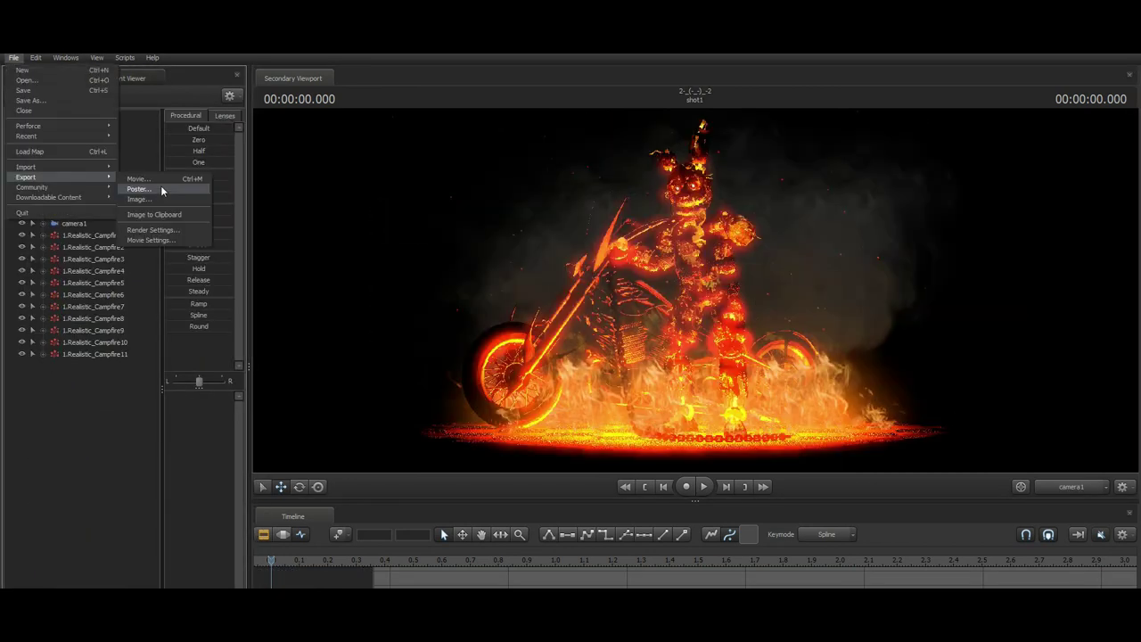
Export the finished camera1 scene as a poster image.
{"action": "left_click", "coordinate": [163, 186]}
{"action": "left_click", "coordinate": [649, 406]}
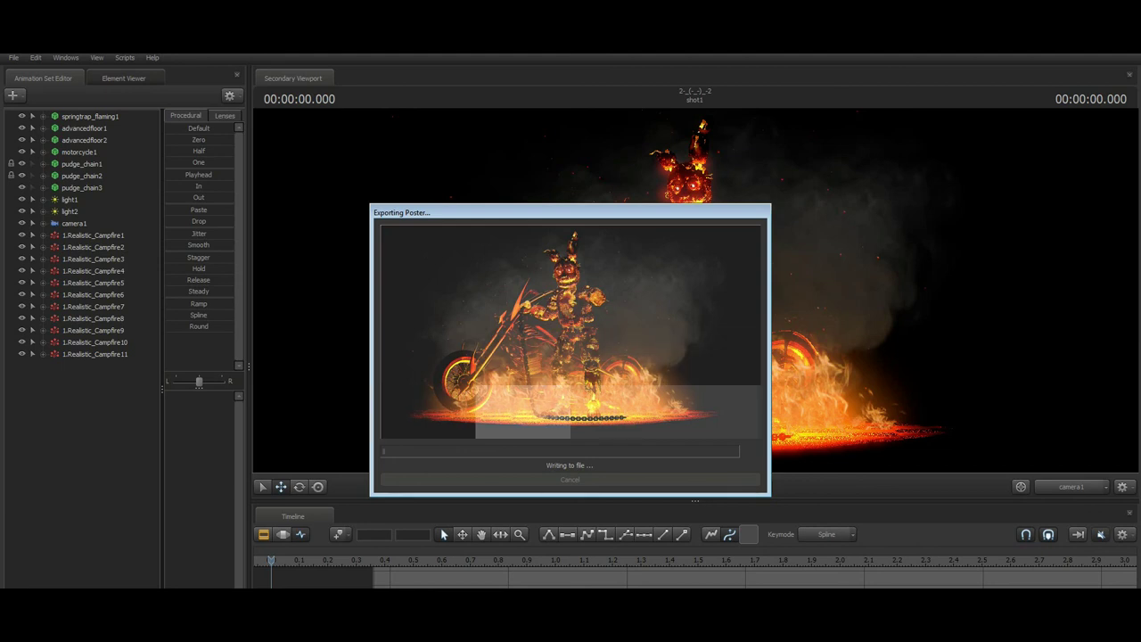
{"action": "right_click", "coordinate": [439, 326]}
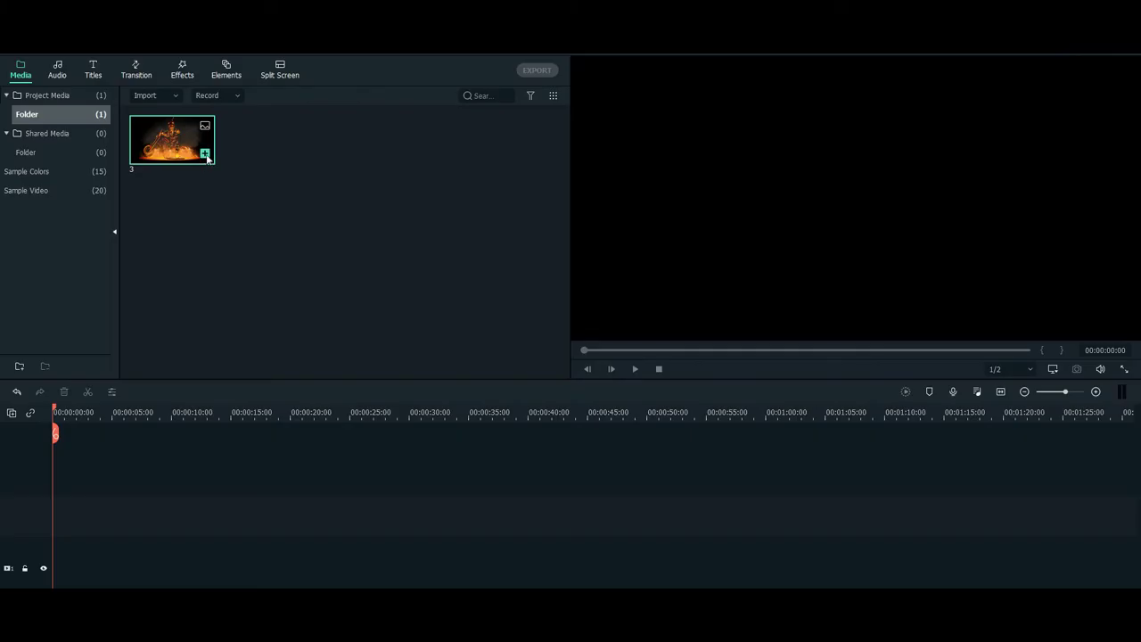
Switch to Filmora, place image 3 on the timeline, and set contrast, saturation and brightness to 100, temperature 77.16 and tint -55.47.
{"action": "left_click_drag", "start_coordinate": [171, 138], "coordinate": [76, 569]}
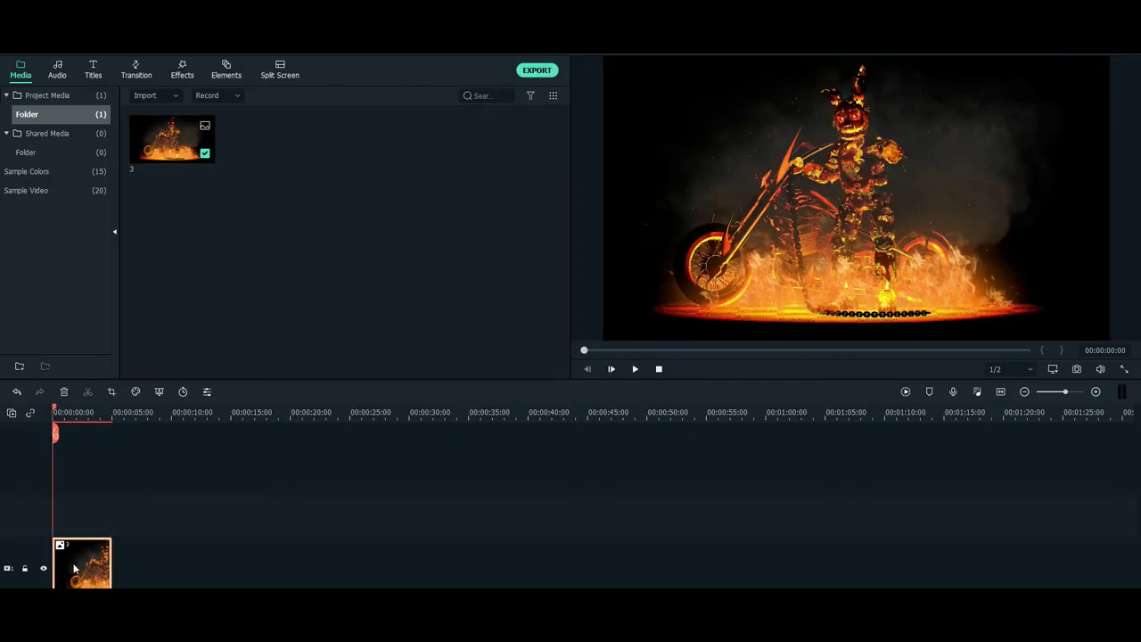
{"action": "double_click", "coordinate": [75, 569]}
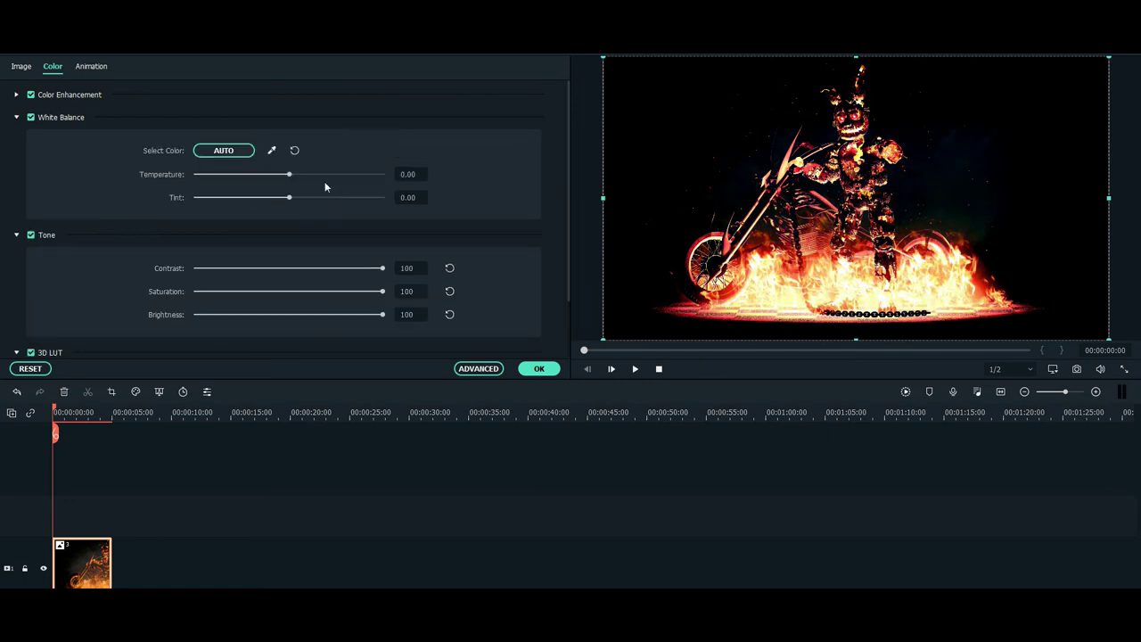
{"action": "scroll", "coordinate": [331, 314], "scroll_direction": "down", "scroll_amount": 2}
{"action": "left_click", "coordinate": [539, 368]}
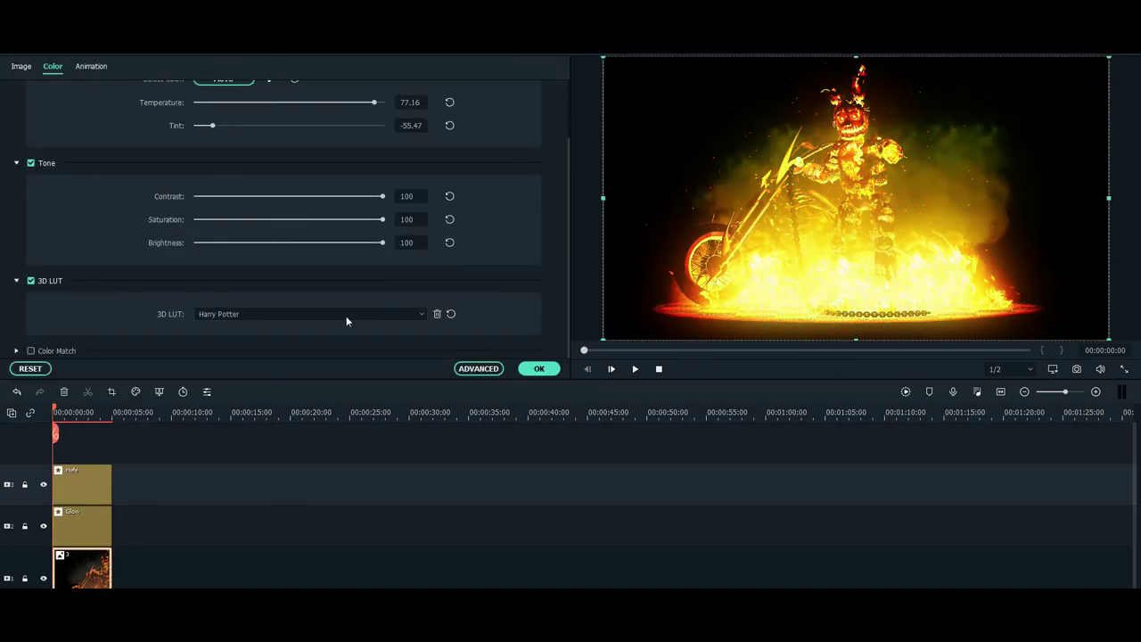
Try other 3D LUT presets such as Walking Dead on the poster clip and raise its white balance tint.
{"action": "scroll", "coordinate": [346, 315], "scroll_direction": "down", "scroll_amount": 3}
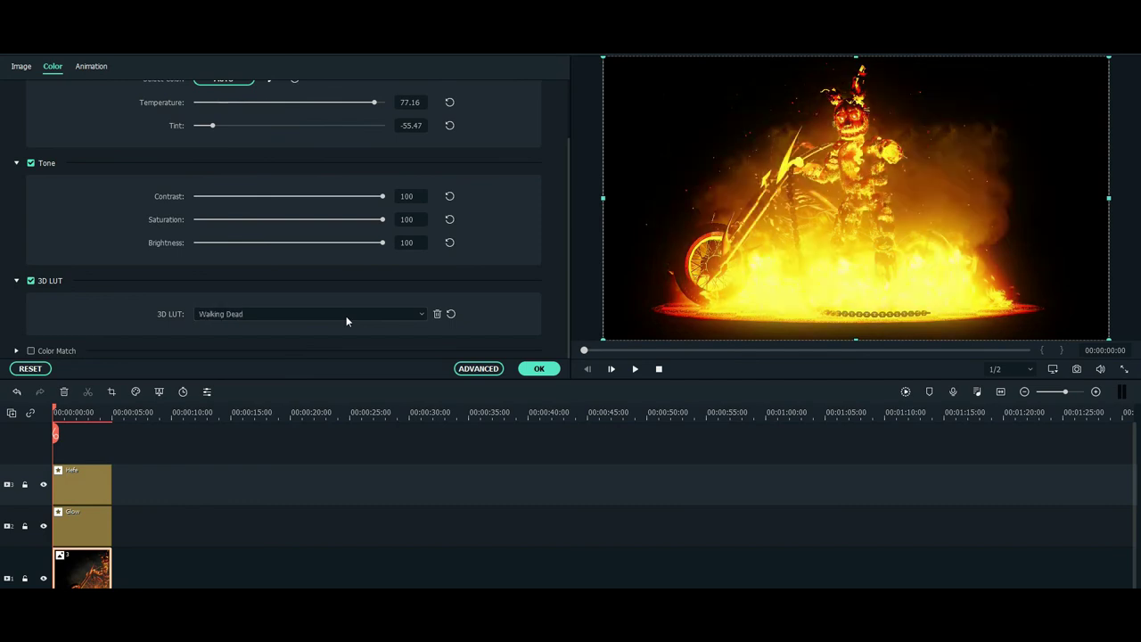
{"action": "scroll", "coordinate": [216, 199], "scroll_direction": "up", "scroll_amount": 2}
{"action": "left_click_drag", "start_coordinate": [216, 198], "coordinate": [244, 197]}
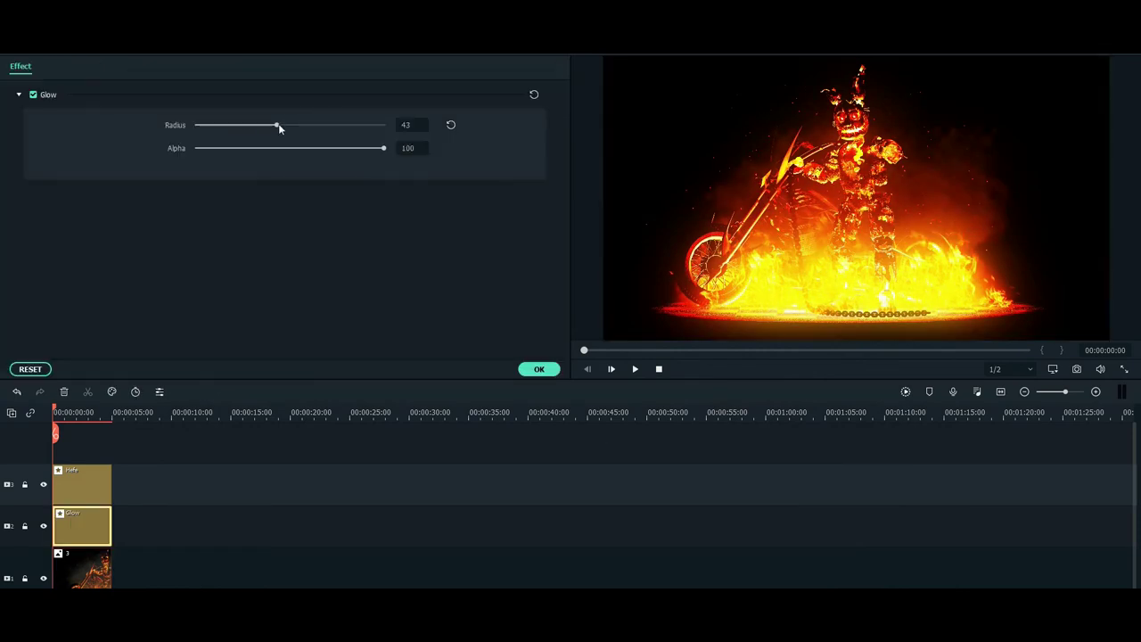
Lower the radius of the Glow effect over the poster to about 3.
{"action": "left_click_drag", "start_coordinate": [278, 127], "coordinate": [230, 126]}
{"action": "left_click", "coordinate": [229, 427]}
{"action": "left_click", "coordinate": [82, 526]}
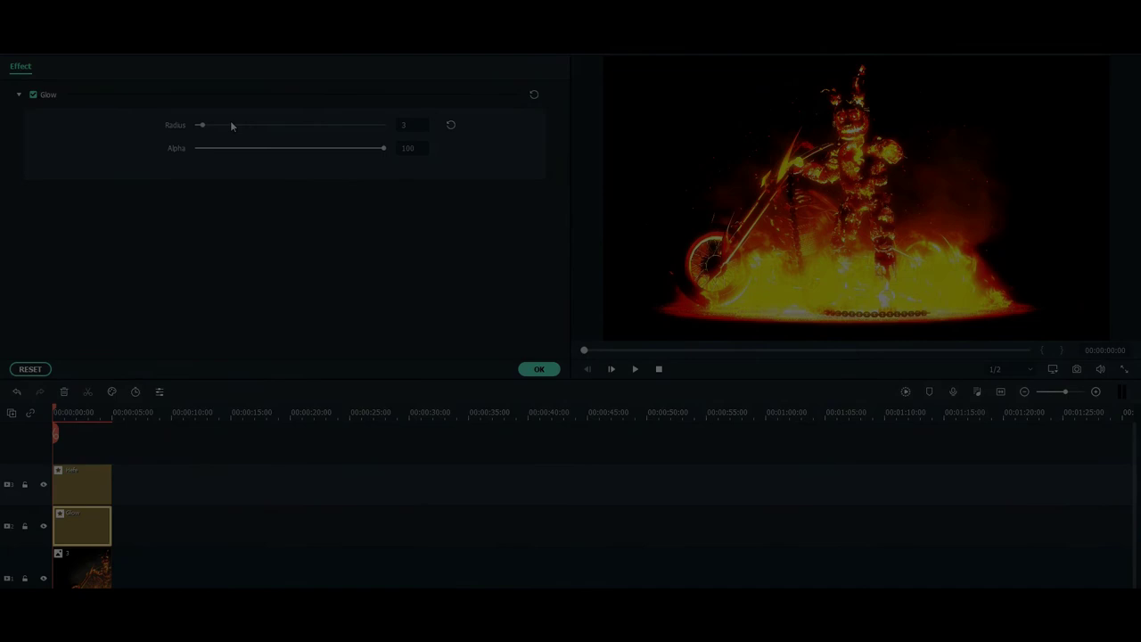